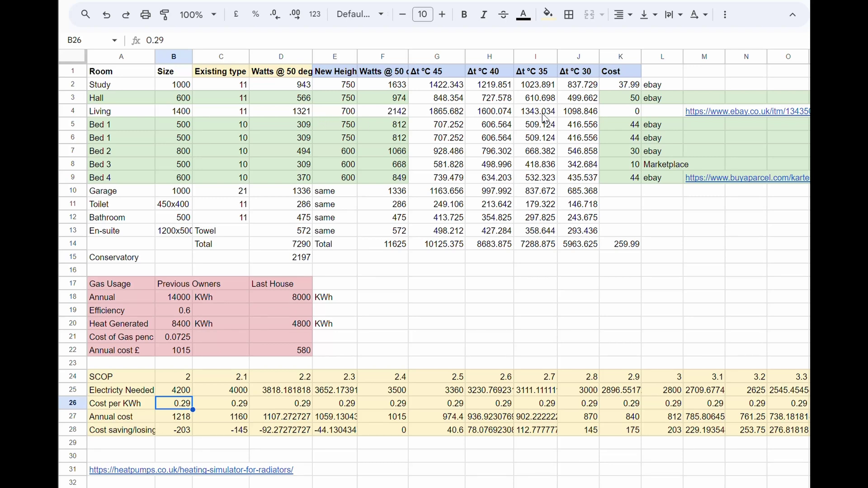
Check the living room's Δt 35 output formula, then switch to the heat pump design tool and view the ground-floor plan
left_click(543, 113)
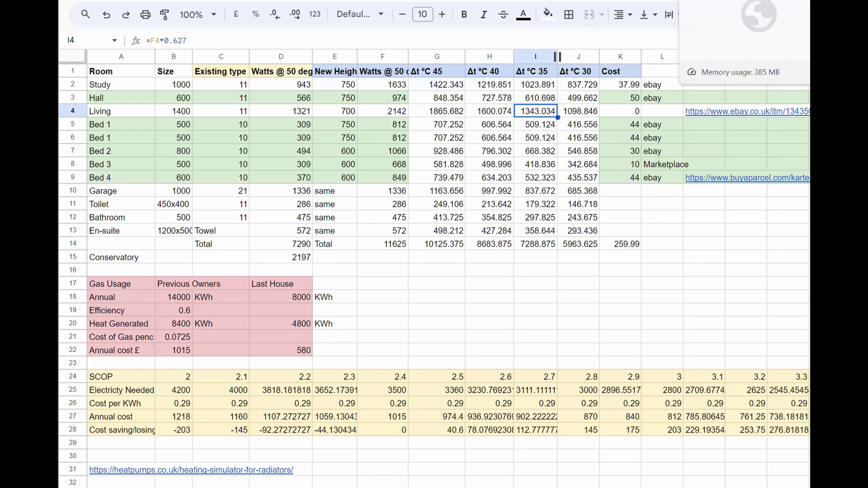
left_click(723, 1)
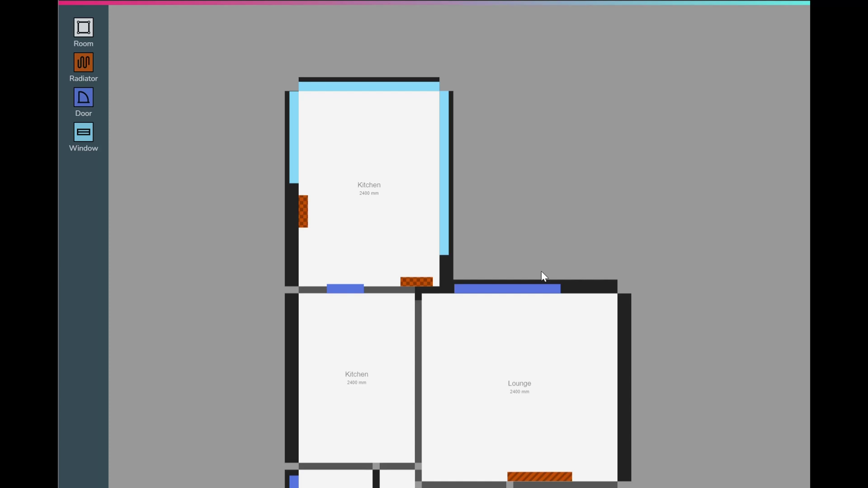
scroll(657, 283, "down", 2)
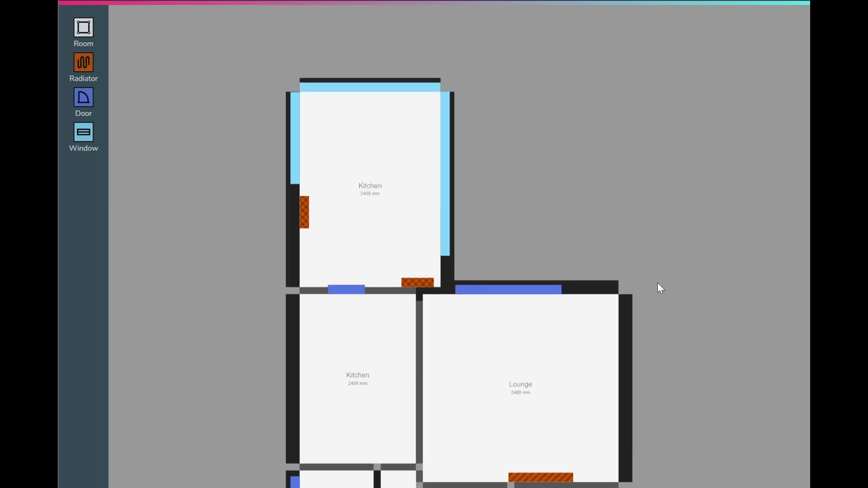
left_click_drag(647, 263, 588, 137)
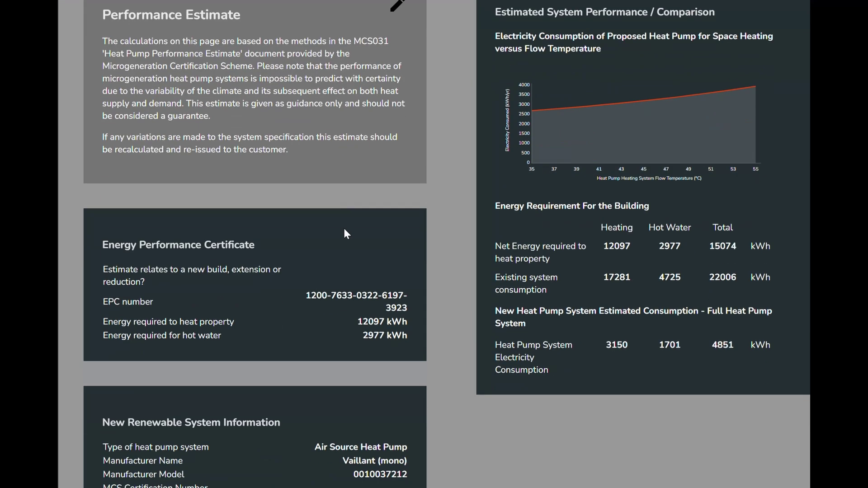
Review the heat pump performance estimate, including the energy certificate figures and the estimated electricity consumption comparison
left_click_drag(420, 473, 419, 402)
left_click(443, 427)
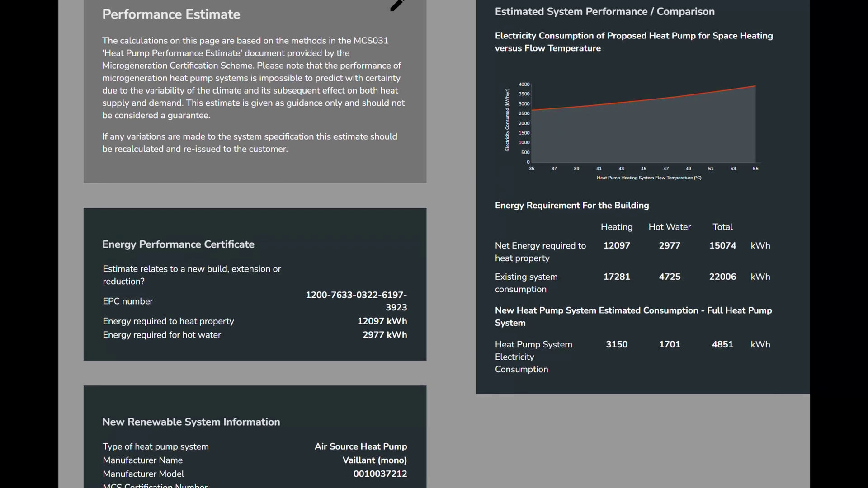
scroll(211, 77, "up", 1)
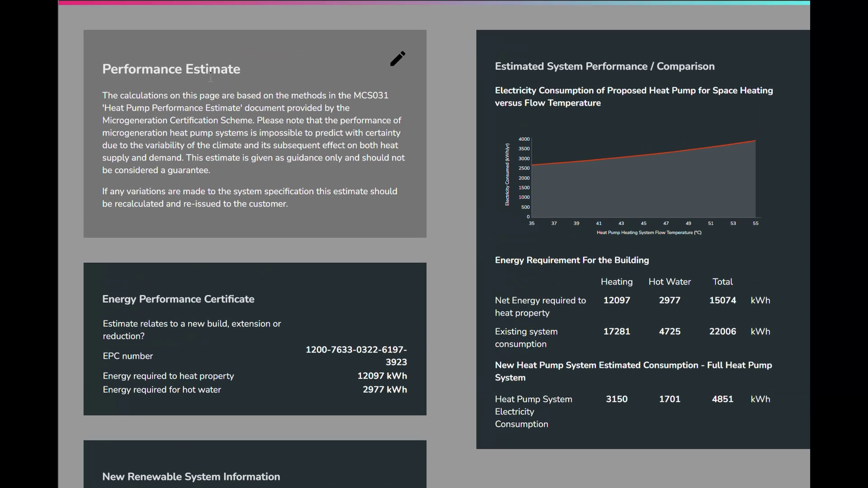
scroll(180, 47, "down", 1)
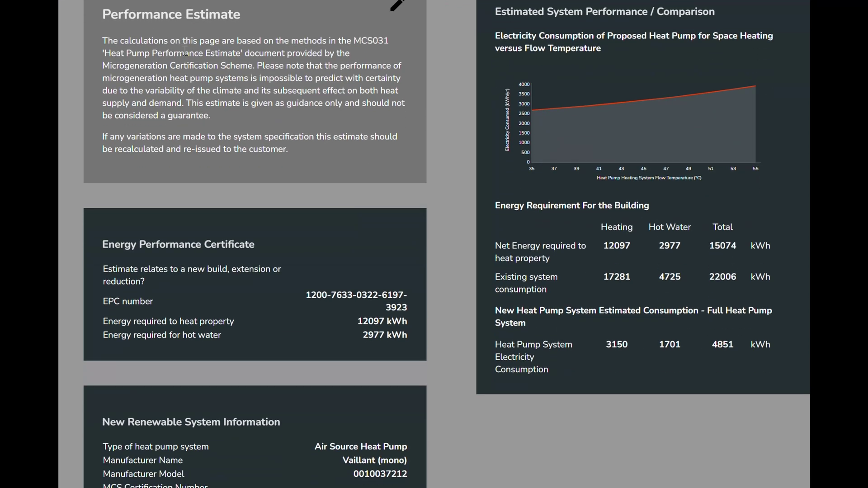
scroll(191, 53, "up", 1)
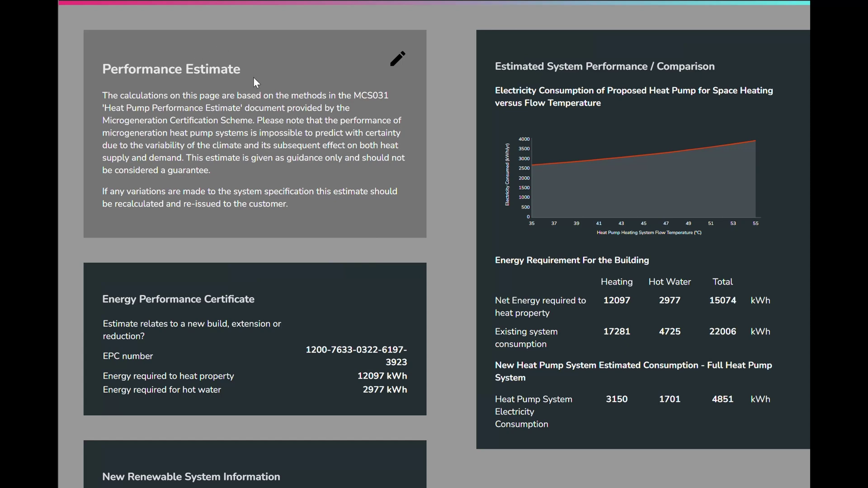
scroll(328, 348, "down", 1)
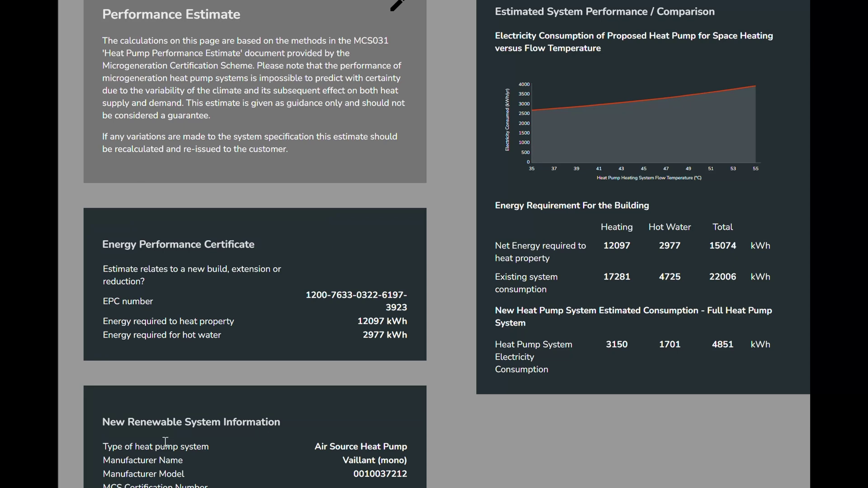
scroll(304, 408, "up", 1)
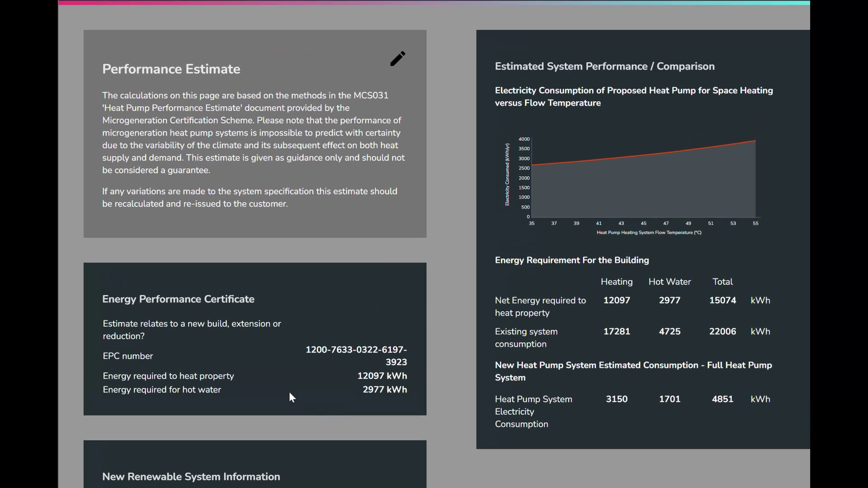
Open the project's plans and examine the room layouts and radiator positions on both floors
left_click(191, 5)
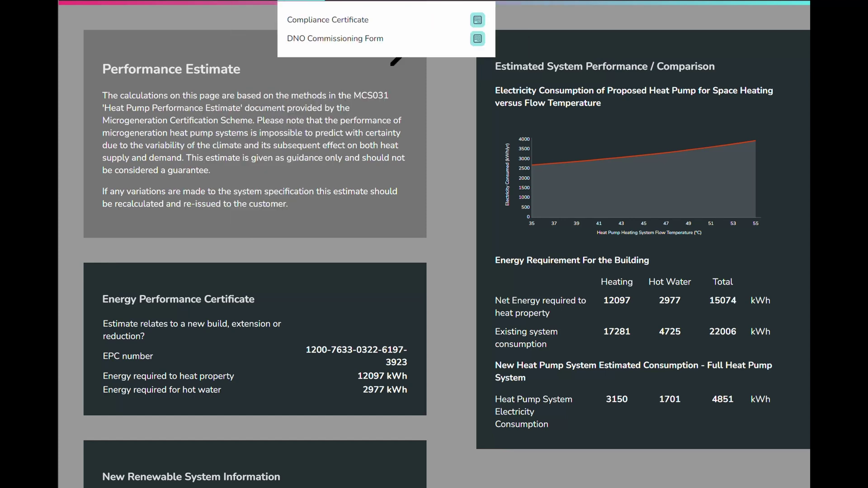
mouse_move(261, 14)
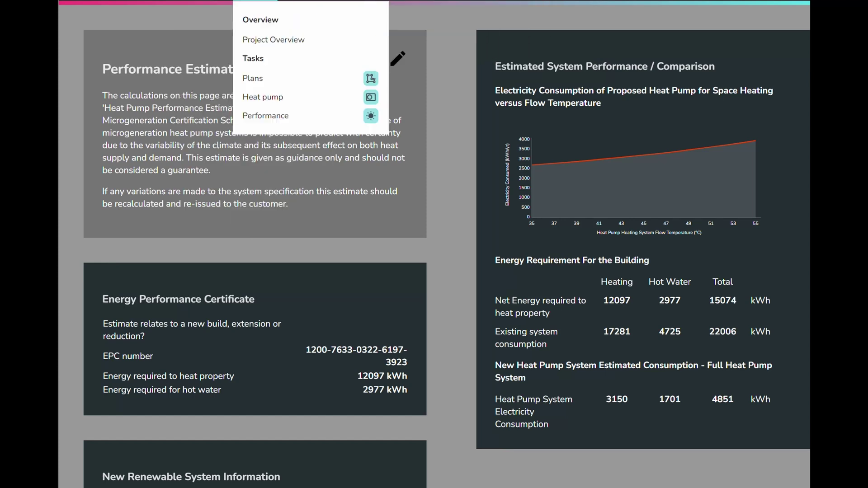
left_click(265, 84)
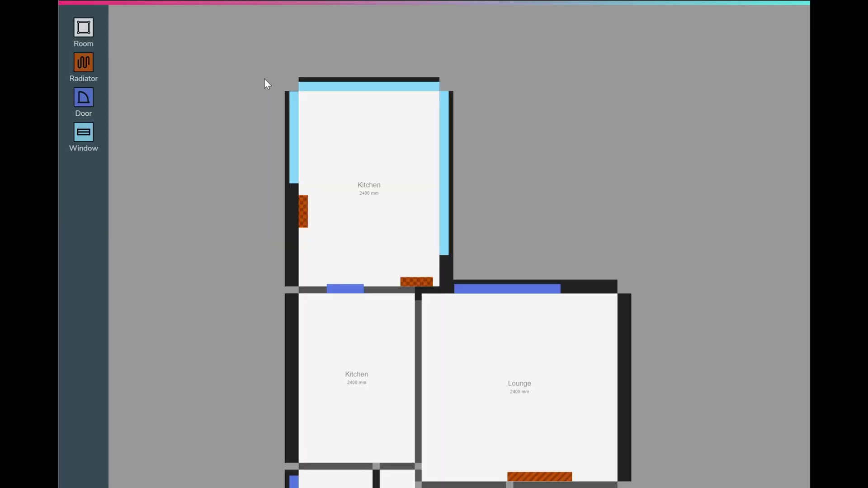
scroll(265, 79, "down", 3)
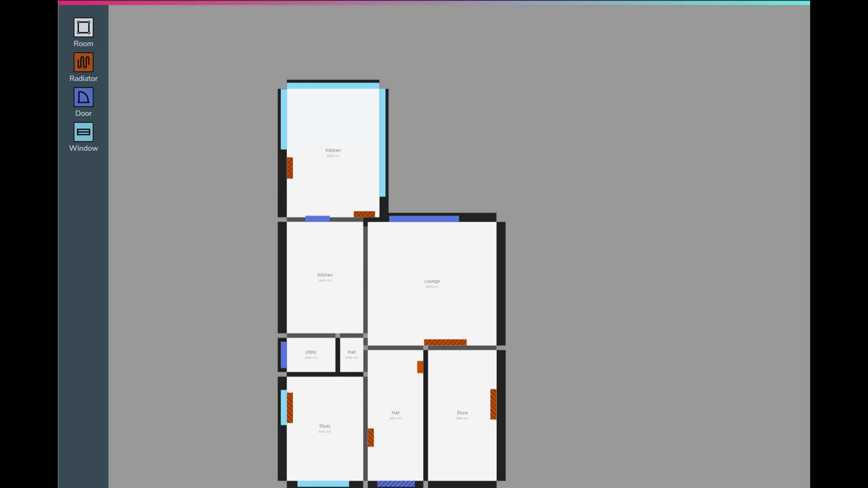
key("Page_Up")
scroll(594, 320, "down", 2)
left_click_drag(639, 377, 545, 203)
scroll(529, 316, "up", 4)
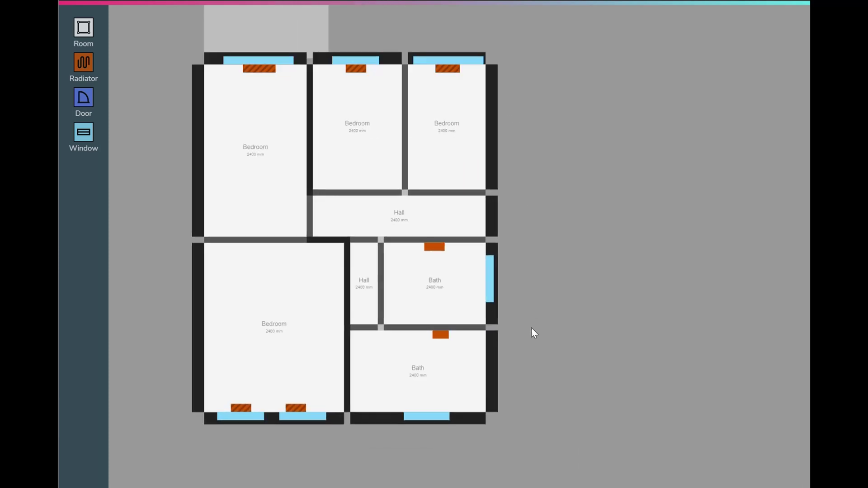
left_click_drag(549, 345, 635, 360)
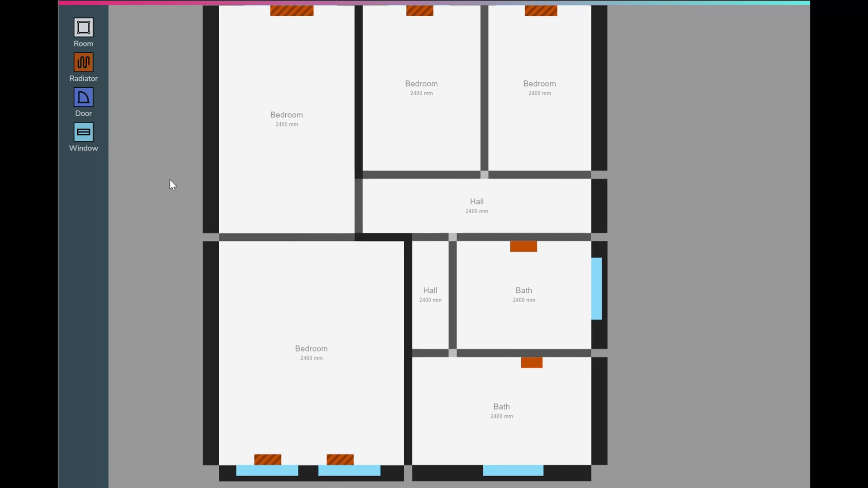
Switch back to the heating spreadsheet in Google Sheets and examine the previous owners' gas usage, efficiency, heat generated, gas price and annual cost cells
mouse_move(318, 3)
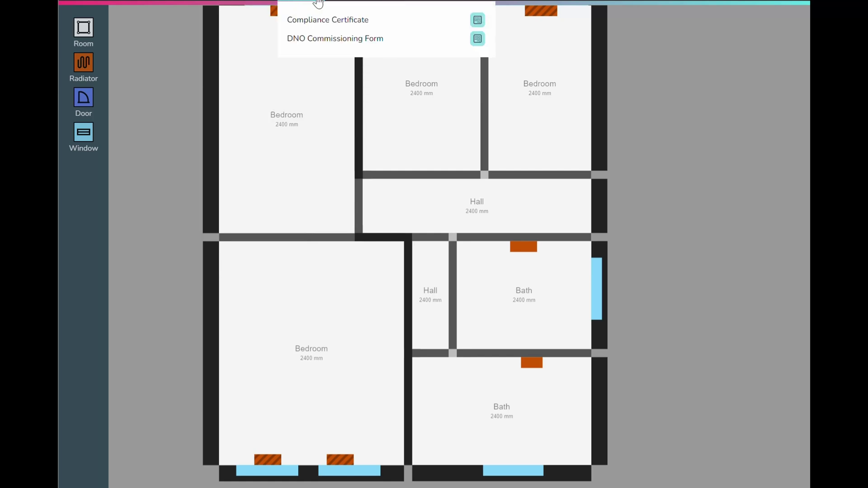
mouse_move(208, 2)
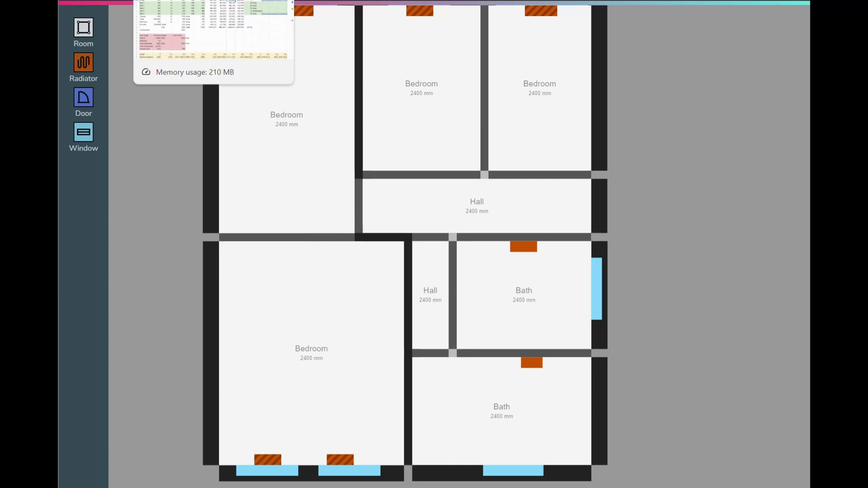
left_click(190, 1)
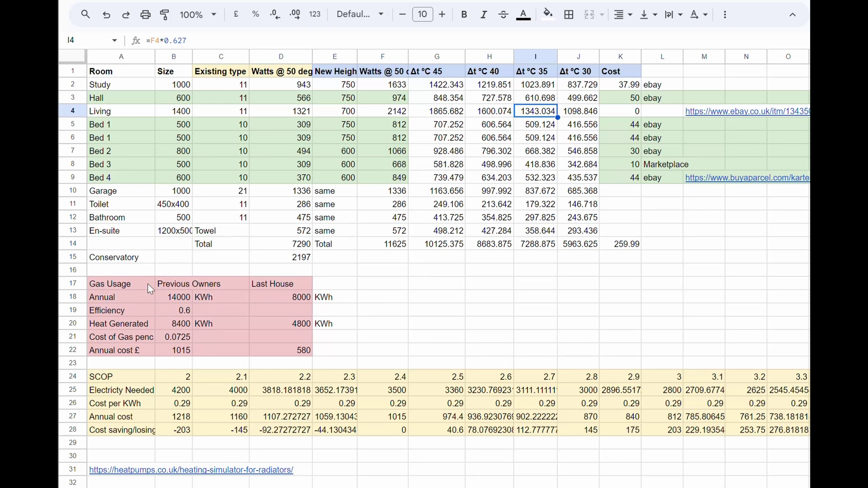
left_click(166, 298)
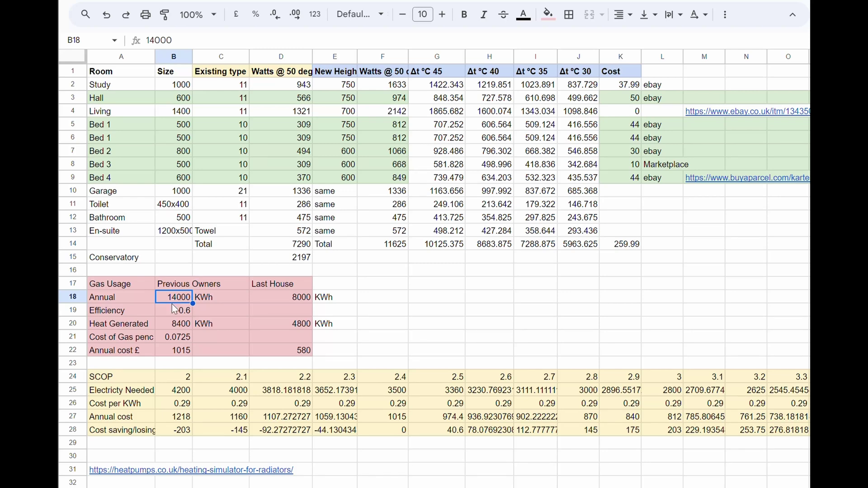
left_click(174, 312)
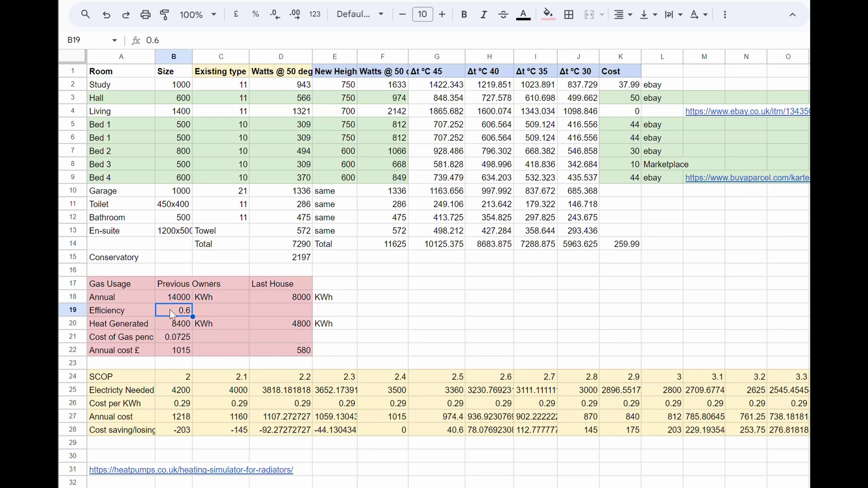
left_click(172, 322)
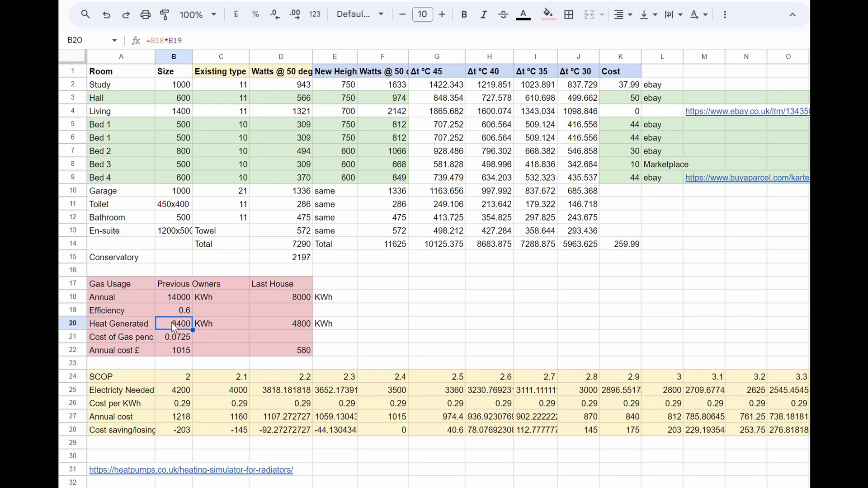
left_click(174, 310)
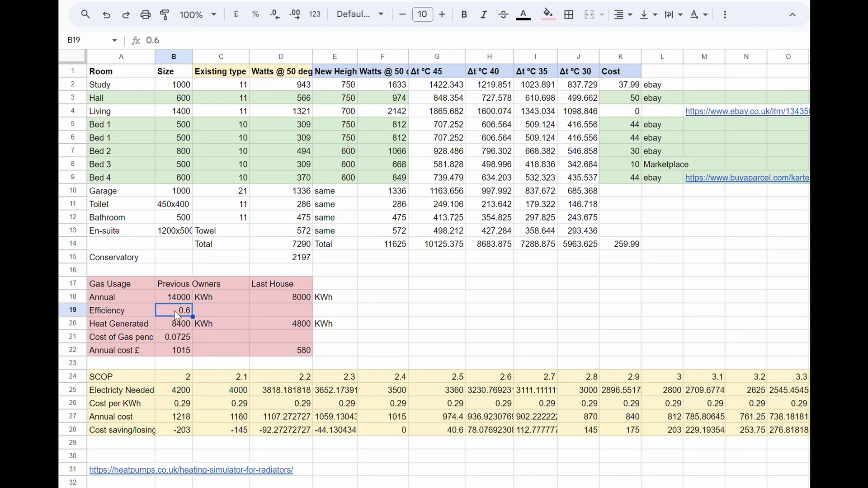
left_click(165, 323)
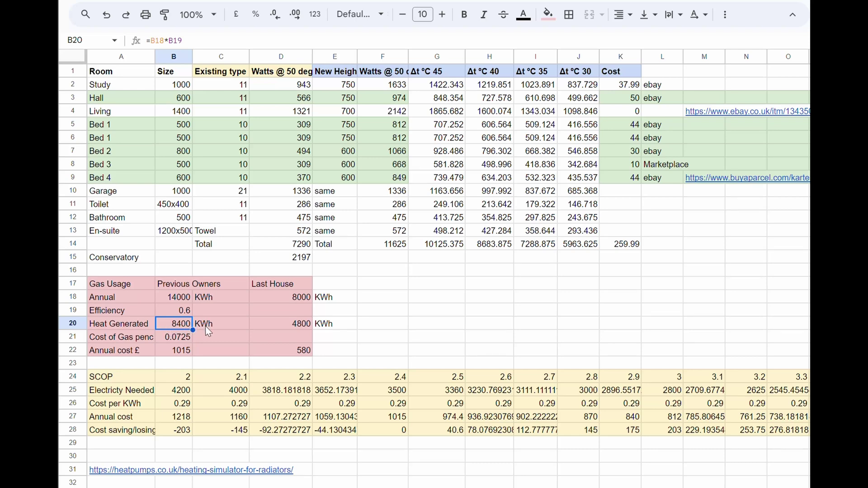
left_click(171, 342)
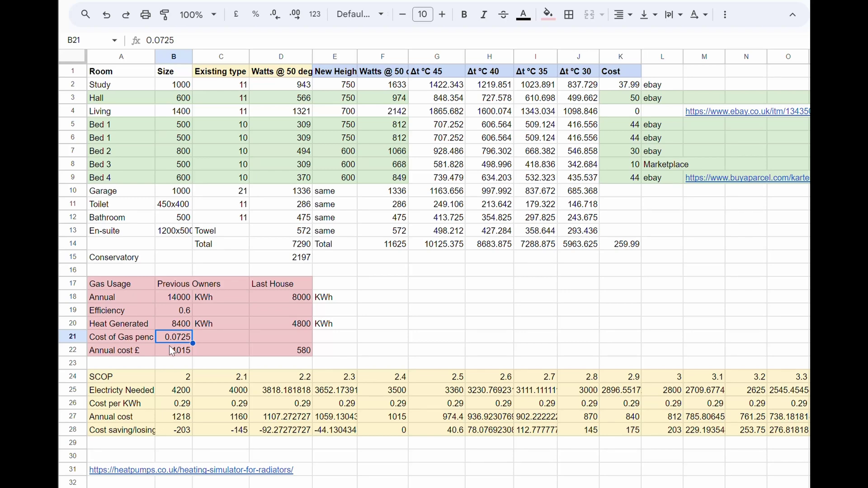
left_click(173, 353)
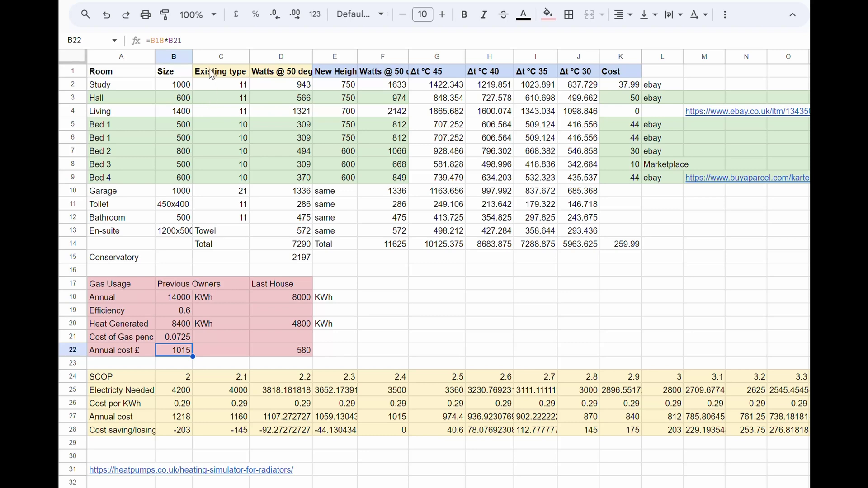
Set the boiler efficiency in the gas usage table to 0.7
left_click(171, 311)
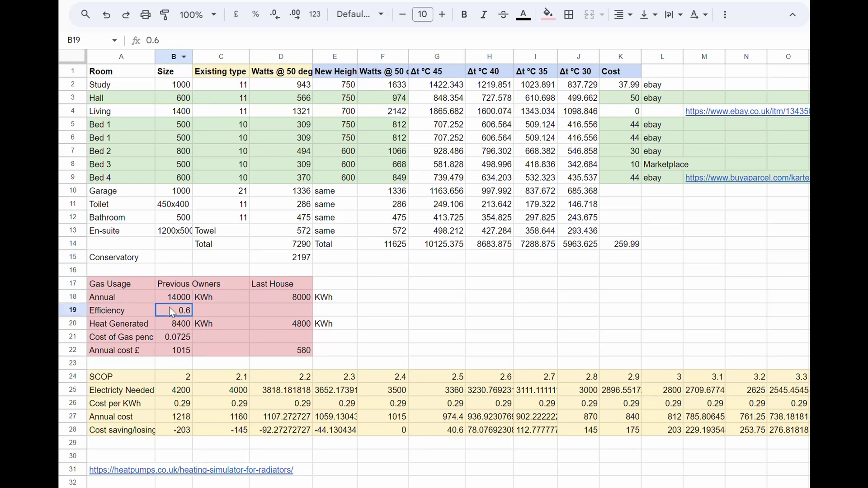
type("0.7")
key("Return")
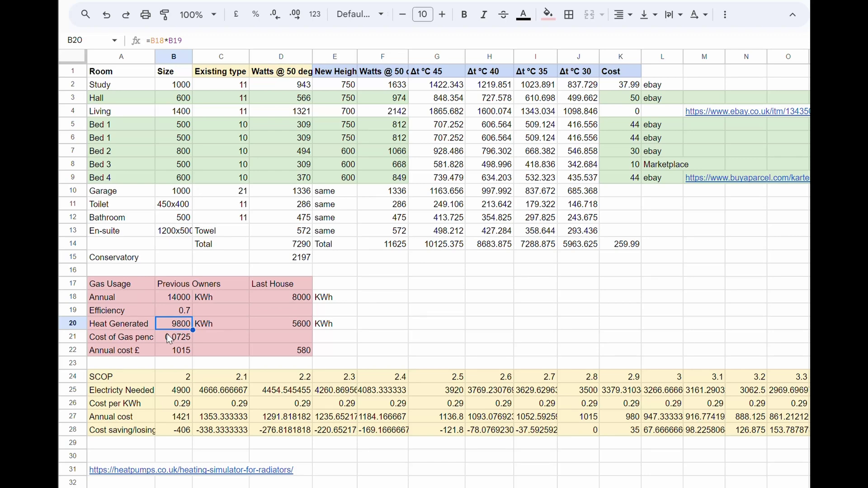
Examine electricity needed, annual cost and saving across the SCOP table, including the 2.8 column and the columns up to SCOP 4
left_click(122, 377)
left_click_drag(121, 377, 797, 441)
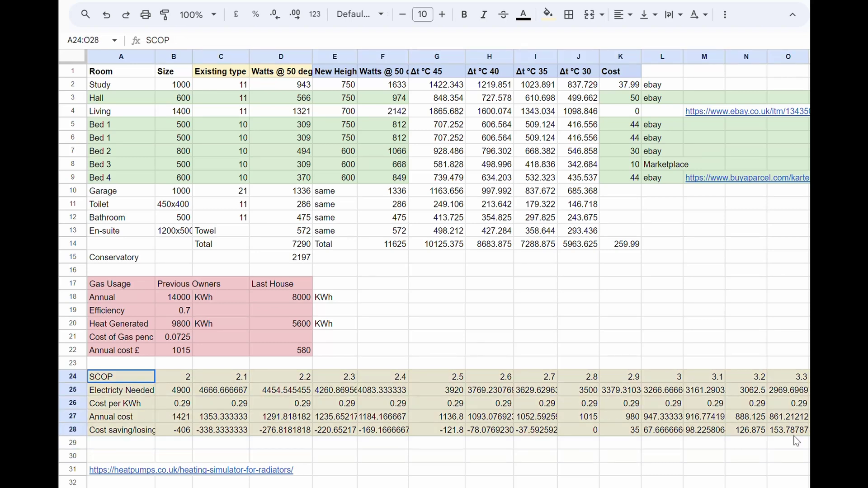
left_click(663, 445)
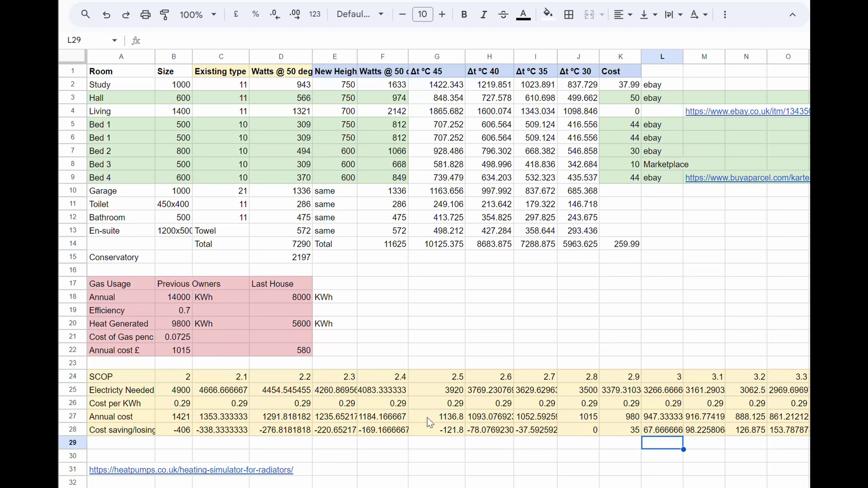
left_click(587, 430)
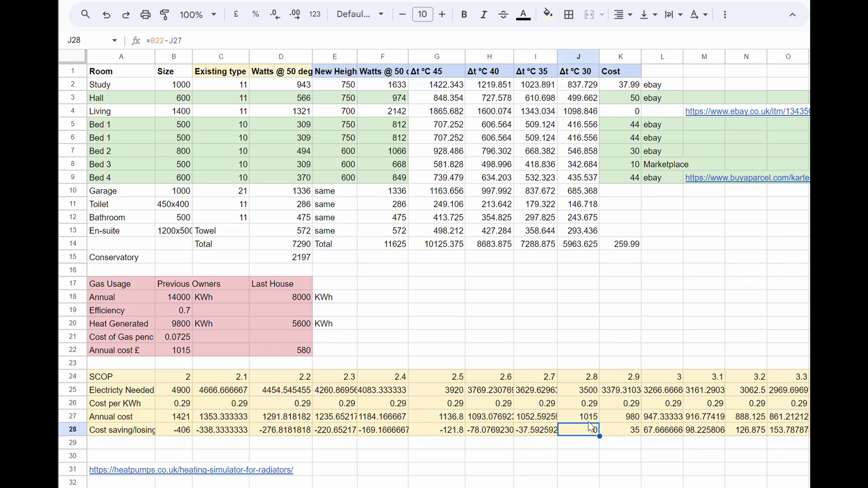
left_click(588, 377)
left_click_drag(587, 337, 587, 444)
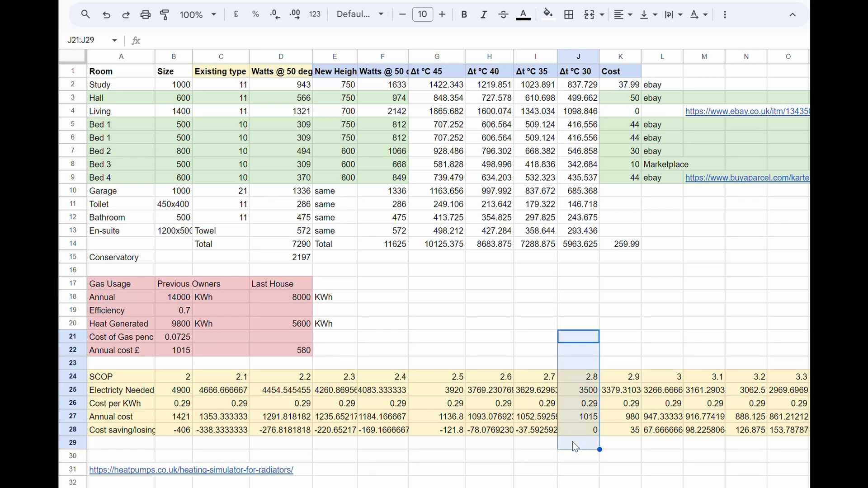
left_click(624, 445)
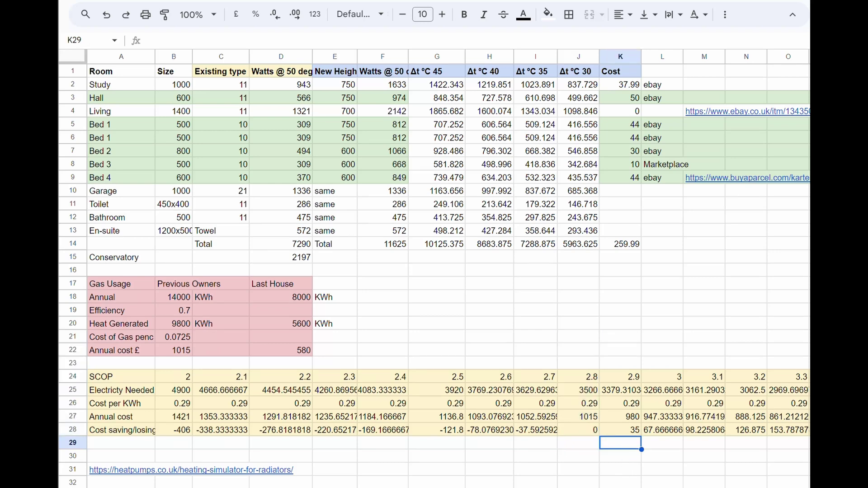
scroll(449, 269, "right", 8)
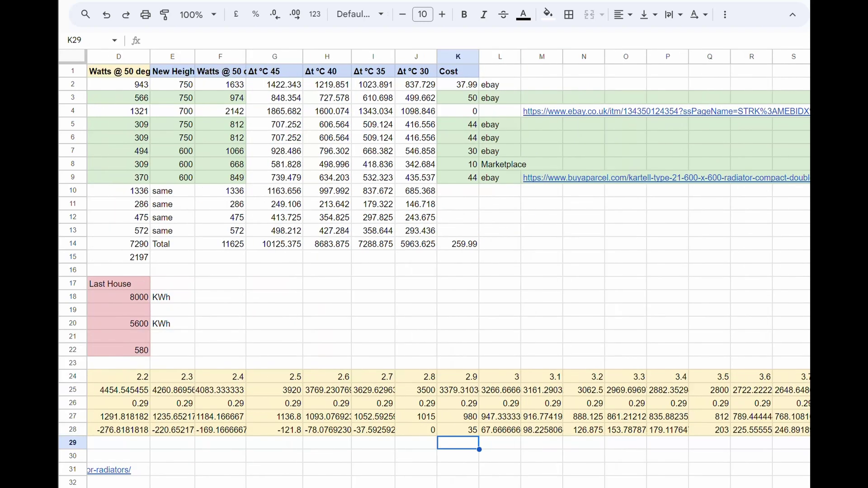
scroll(448, 269, "right", 2)
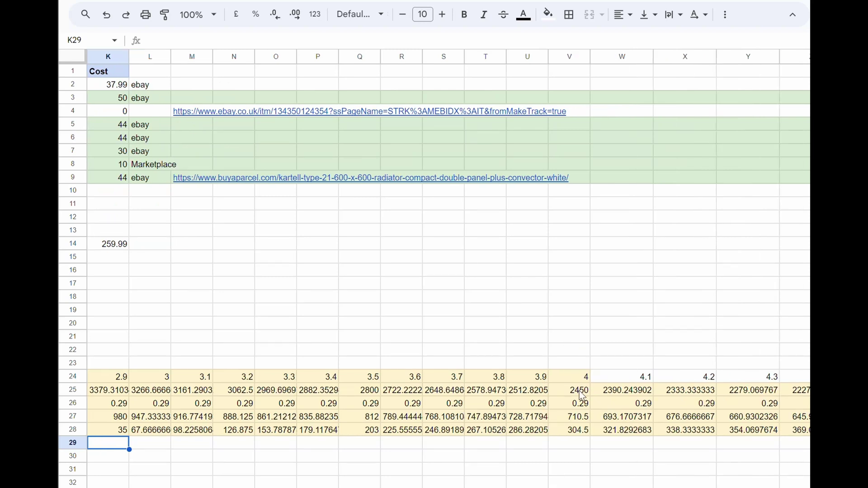
Examine the SCOP table's columns up to 4.5, including the cost saving cell at SCOP 4
scroll(449, 269, "right", 2)
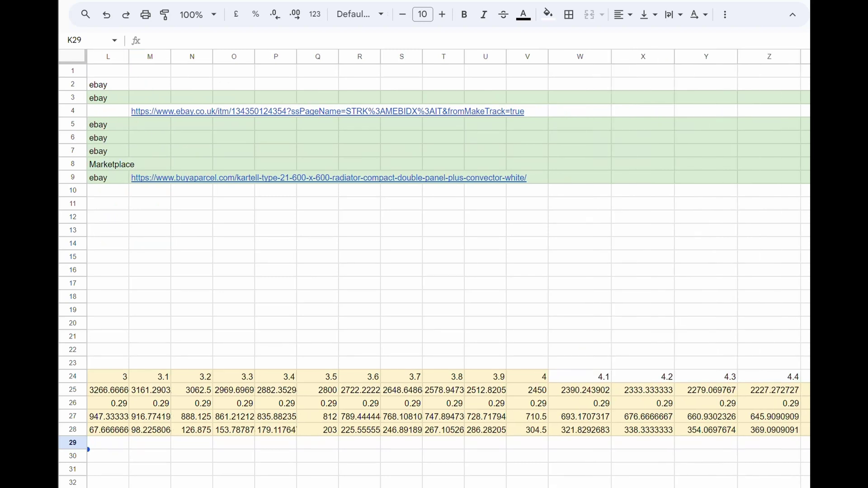
scroll(448, 268, "right", 2)
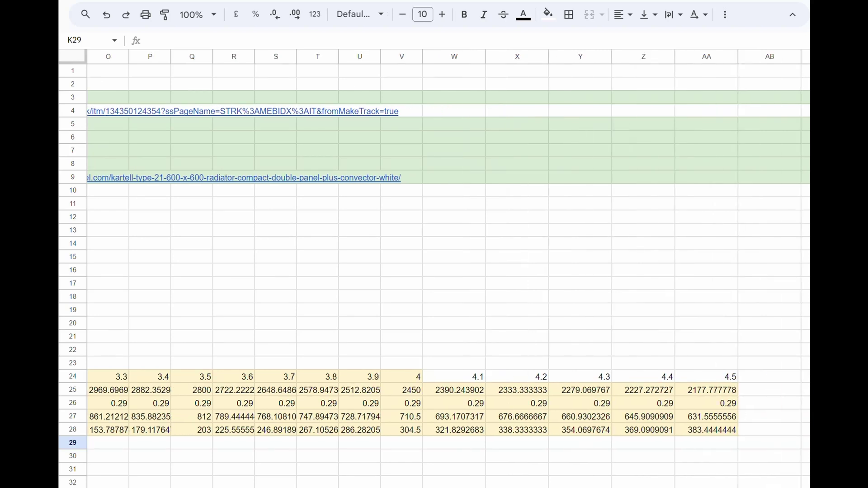
scroll(449, 268, "left", 1)
scroll(449, 269, "left", 1)
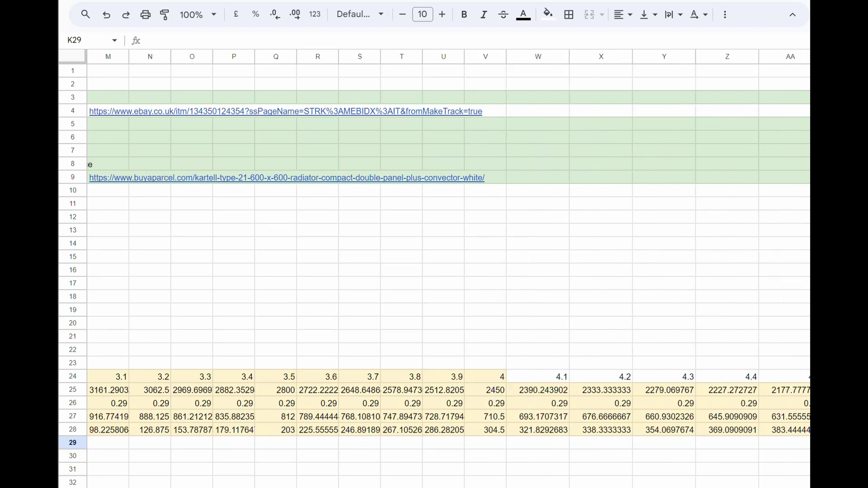
left_click(479, 432)
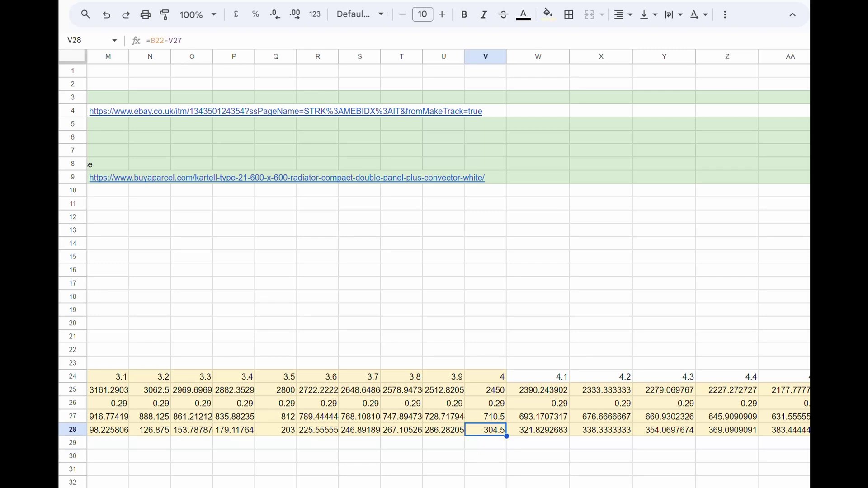
Set the previous owners' boiler efficiency in the gas usage table to 0.6
scroll(434, 248, "left", 12)
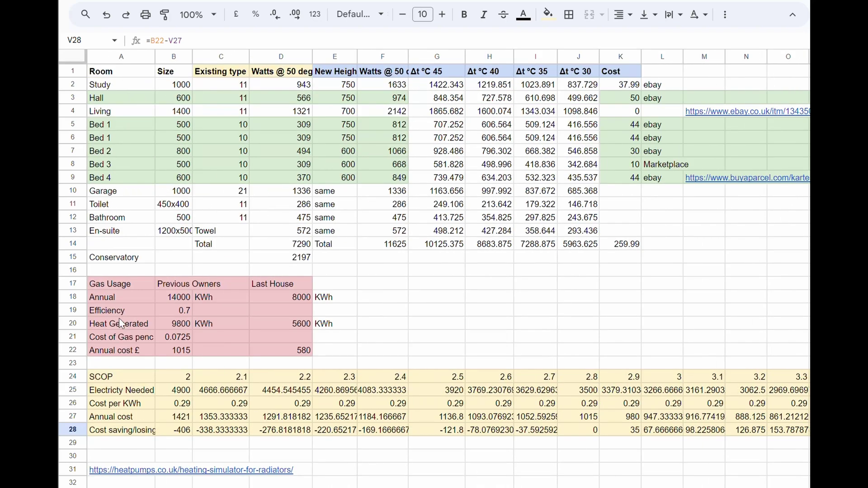
left_click(180, 312)
type("0.6")
key("Return")
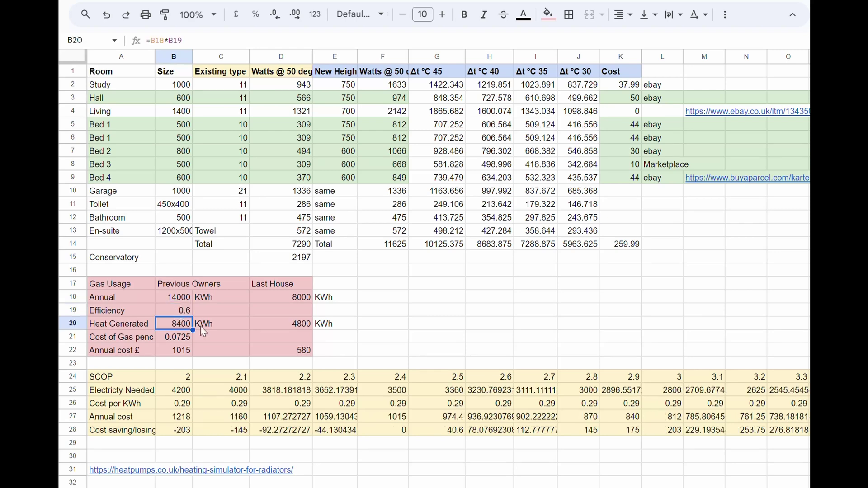
Examine the cost saving and electricity price at SCOP 2.4 alongside the boiler efficiency cell
left_click(383, 433)
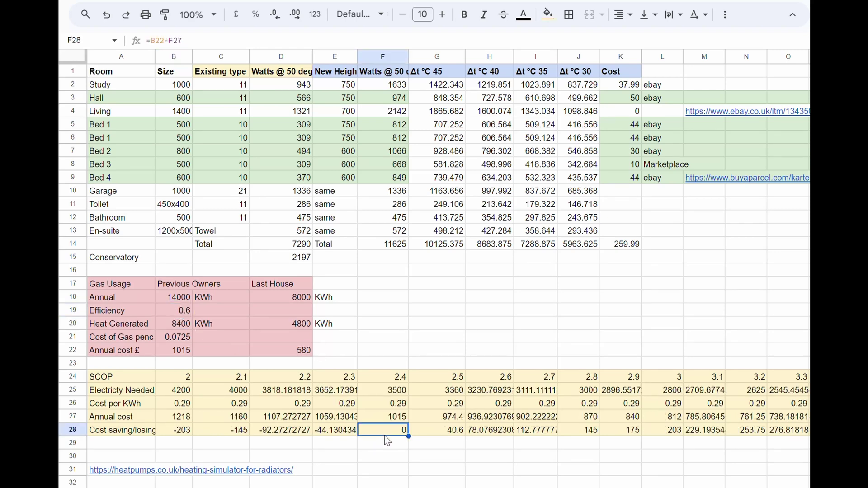
left_click_drag(387, 361, 385, 432)
left_click(337, 447)
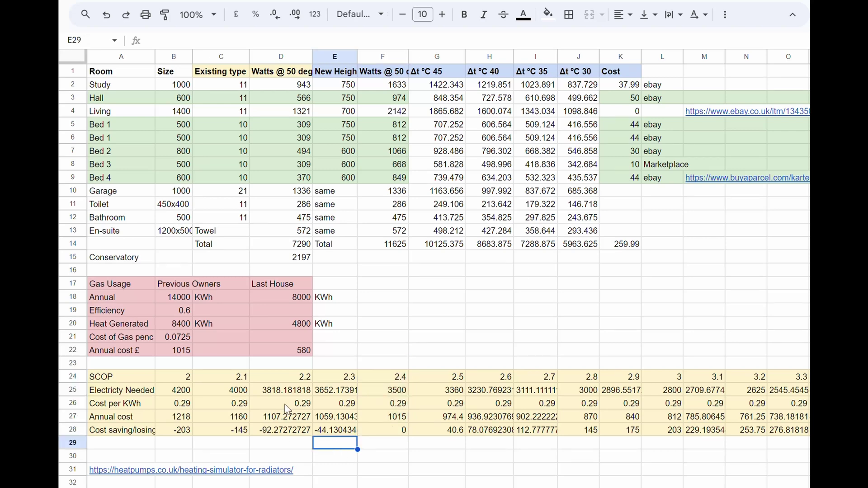
left_click(383, 404)
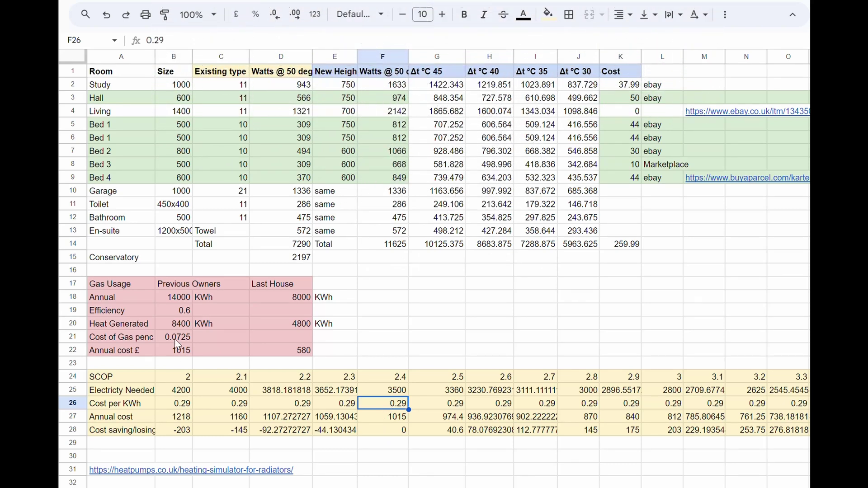
left_click(195, 456)
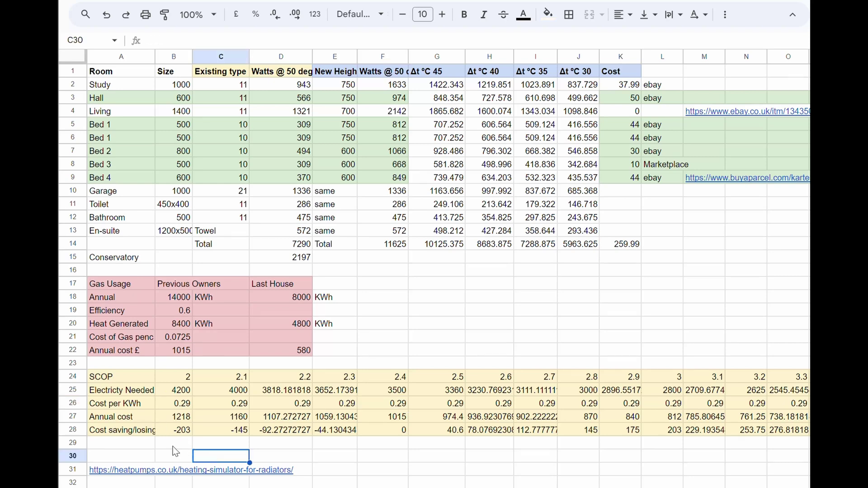
left_click(181, 313)
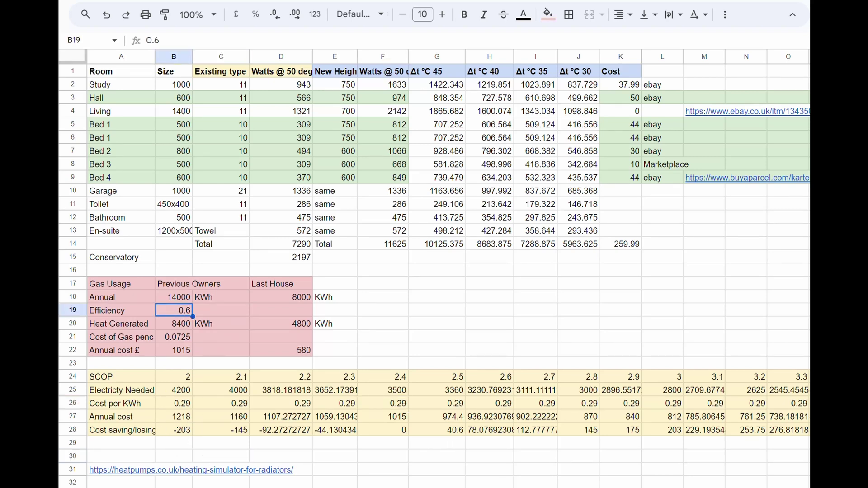
Examine electricity needed, annual cost and saving in the SCOP 4.3 column
scroll(448, 269, "right", 10)
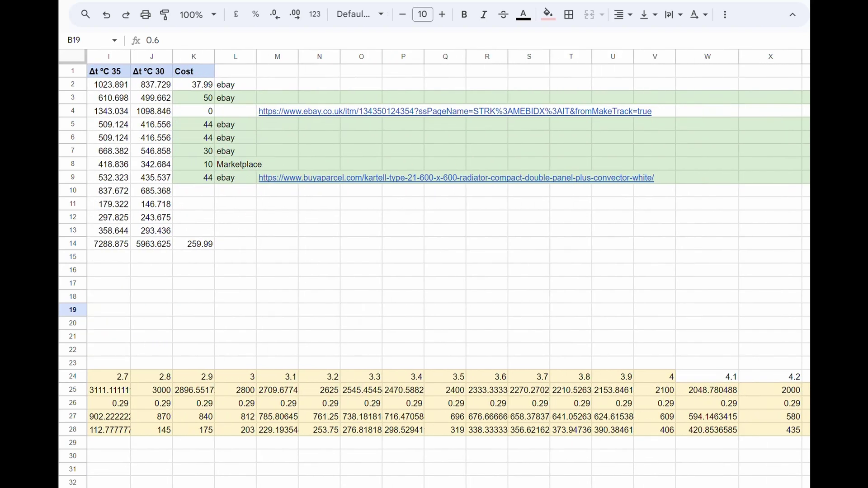
scroll(449, 269, "right", 6)
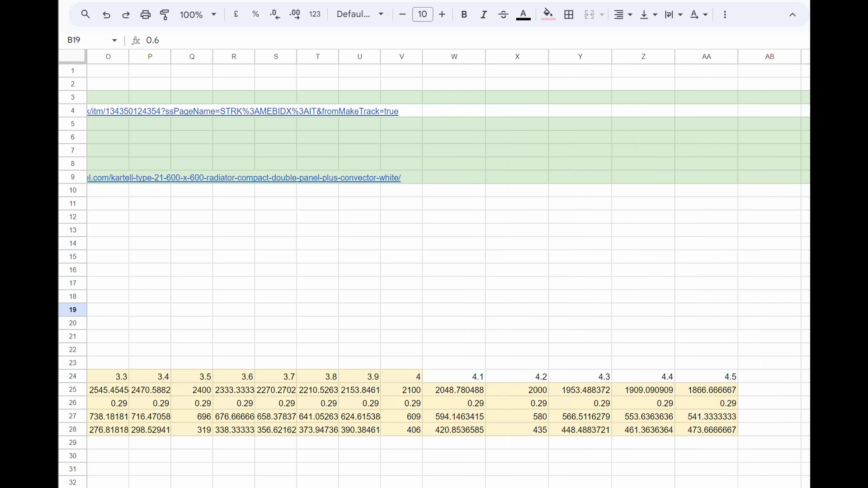
left_click(583, 376)
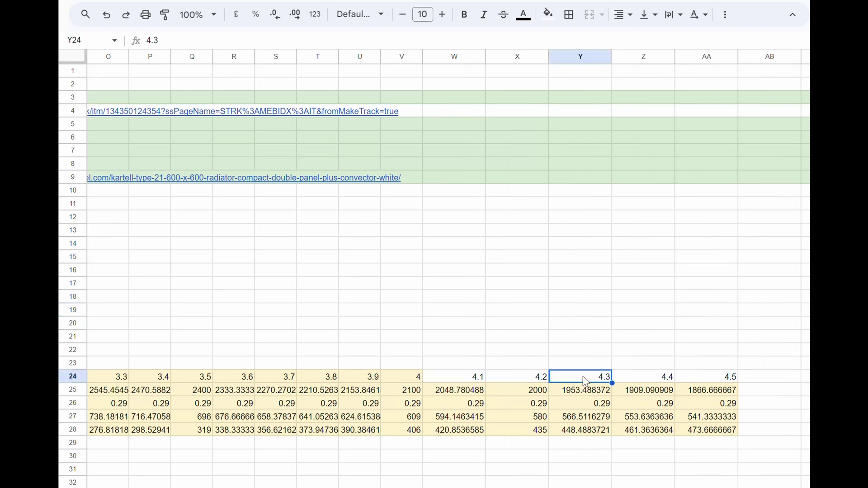
left_click_drag(582, 363, 584, 437)
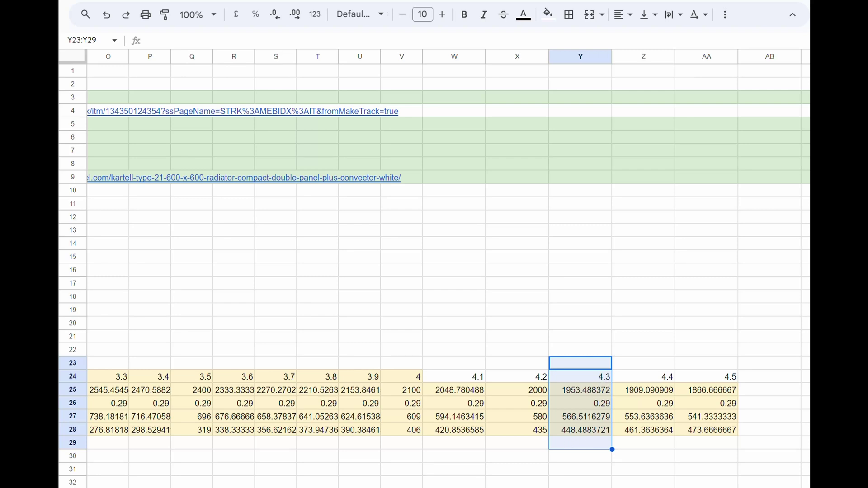
scroll(434, 271, "left", 2)
left_click(485, 486)
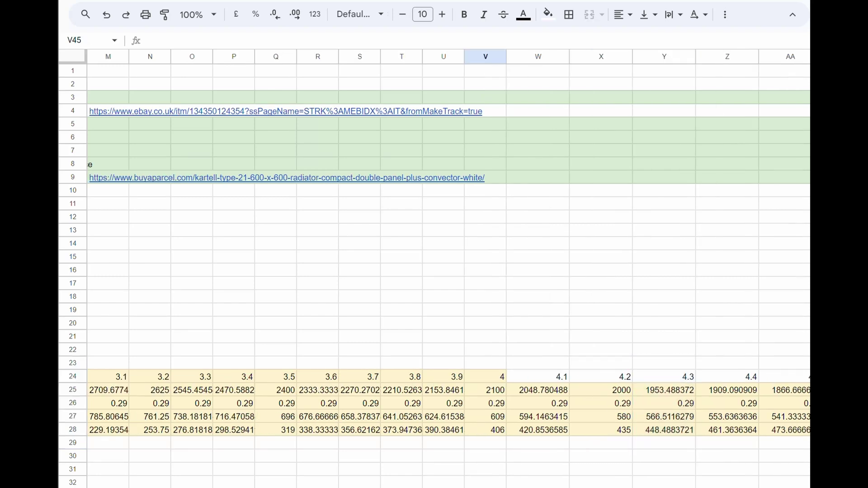
Compare the annual cost and saving figures in the SCOP 3.2 column with those in the 4.3 column
scroll(433, 271, "left", 6)
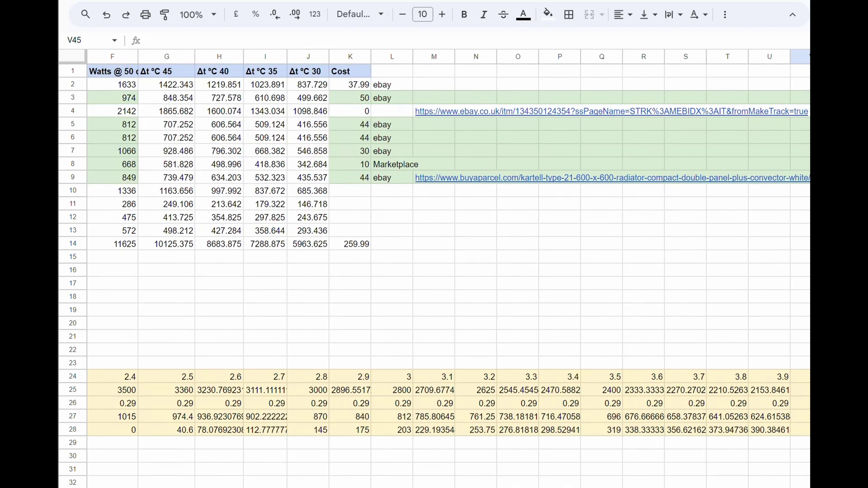
left_click(490, 365)
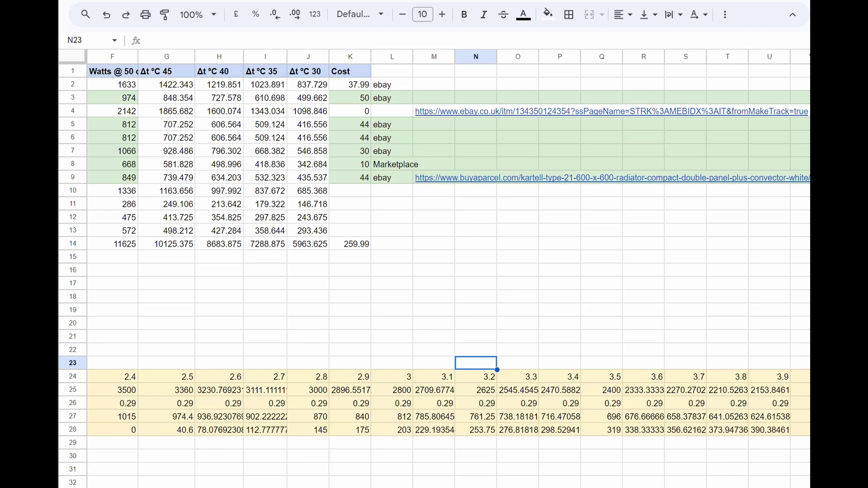
scroll(434, 249, "right", 3)
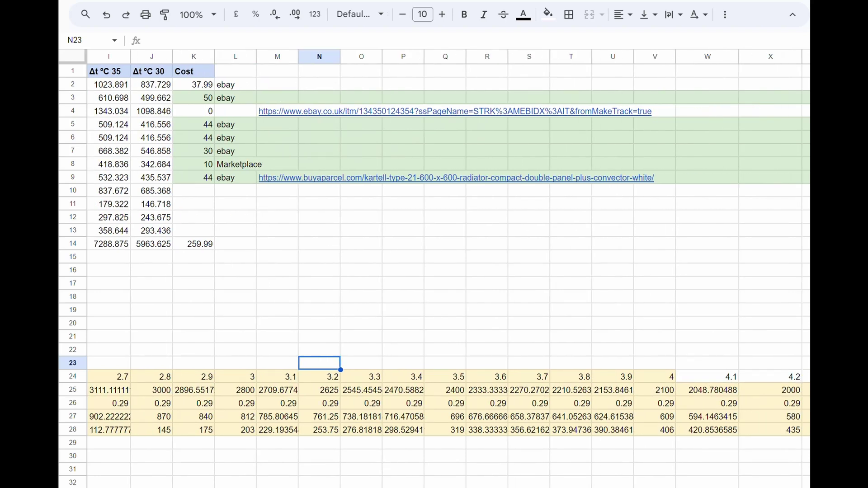
scroll(434, 248, "right", 3)
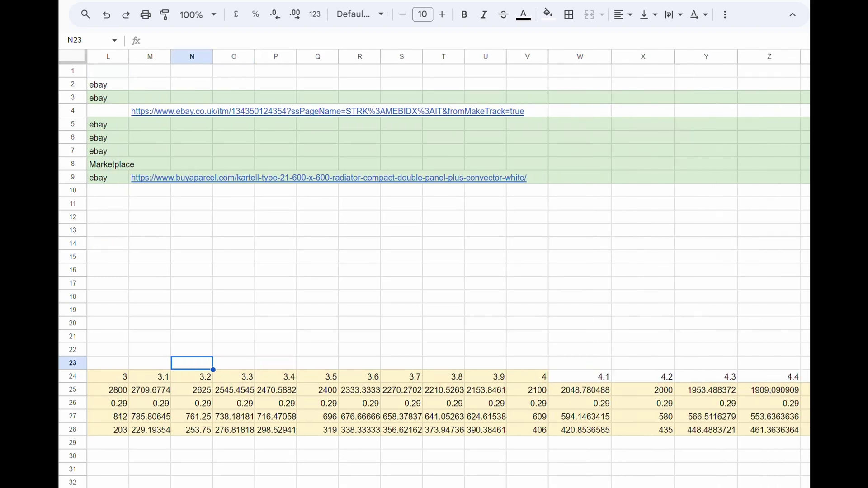
left_click_drag(189, 349, 203, 446)
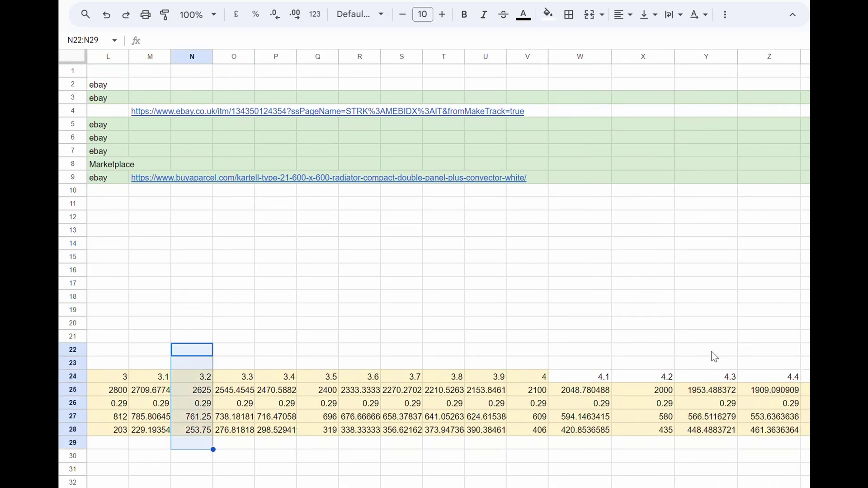
left_click_drag(714, 349, 720, 446)
scroll(434, 244, "left", 10)
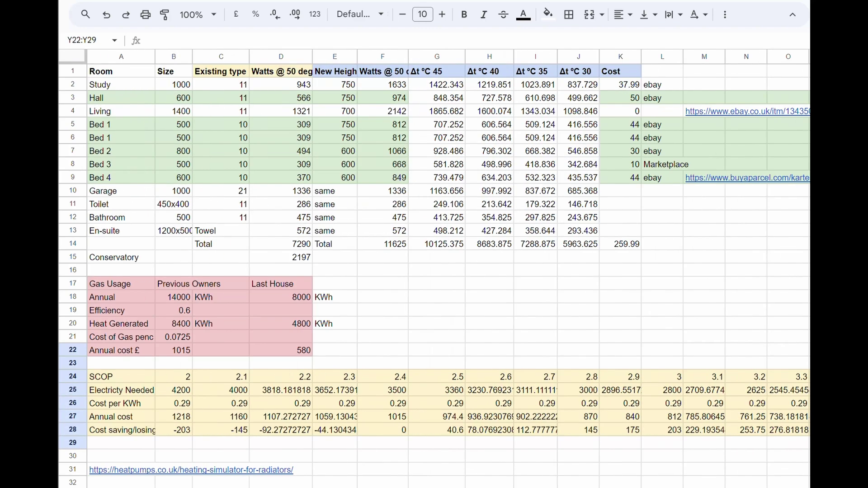
Set the previous owners' boiler efficiency in the gas usage table to 0.5
left_click(383, 486)
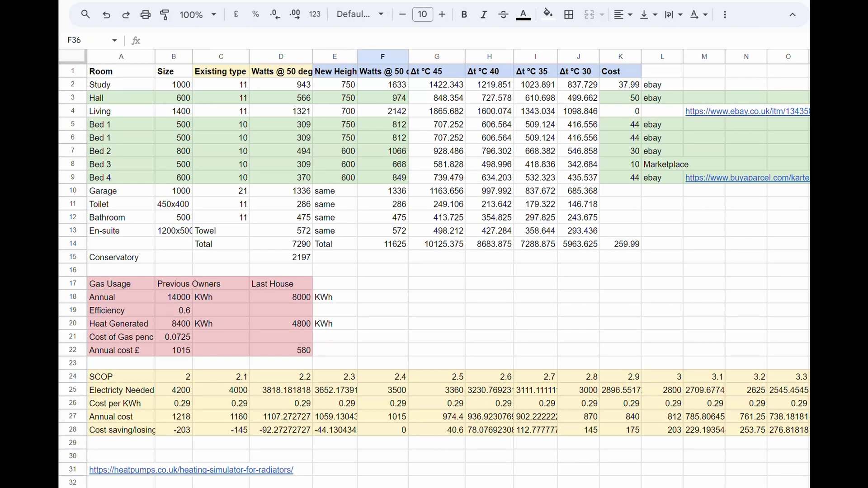
left_click(176, 311)
type("0.5")
key("Return")
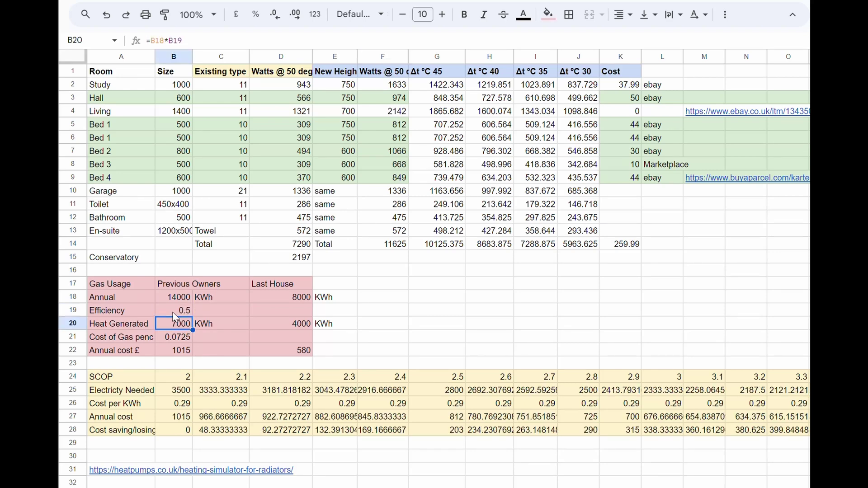
Examine the cost savings across the SCOP table, checking the SCOP 2 and 4.3 columns
left_click(181, 312)
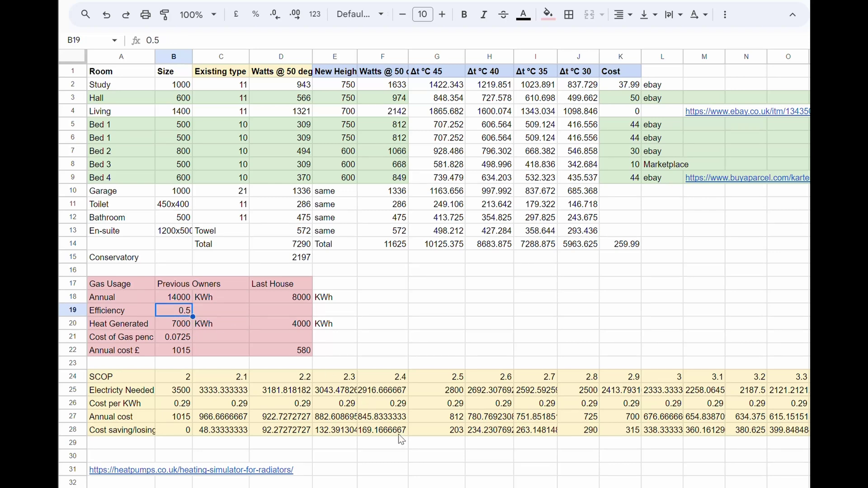
left_click(182, 433)
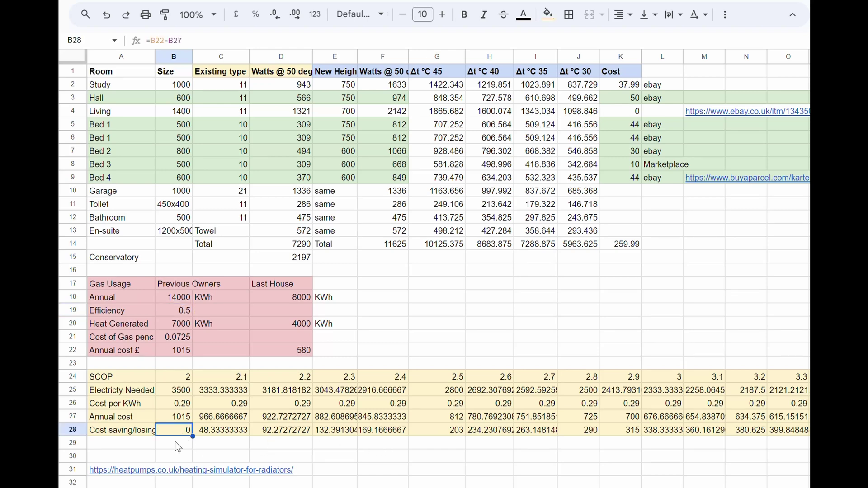
left_click(176, 443)
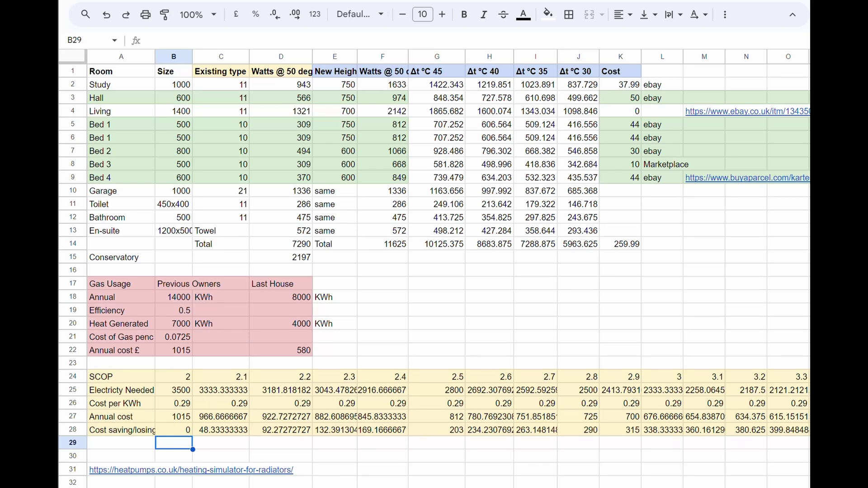
scroll(448, 268, "right", 10)
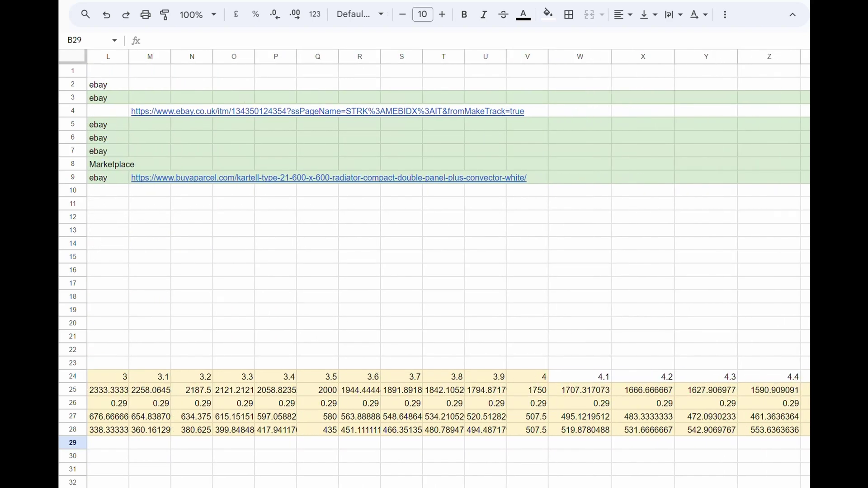
left_click_drag(712, 363, 711, 447)
left_click(703, 441)
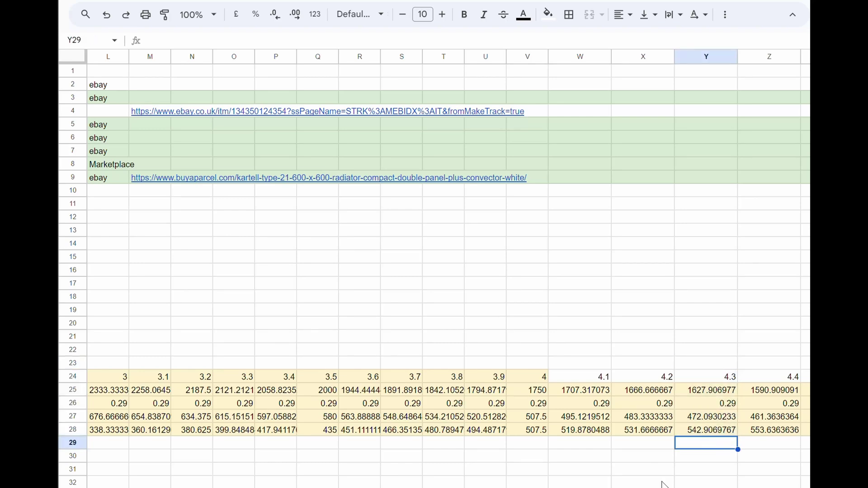
Change the boiler efficiency in the gas usage table back to 0.6
scroll(449, 269, "left", 10)
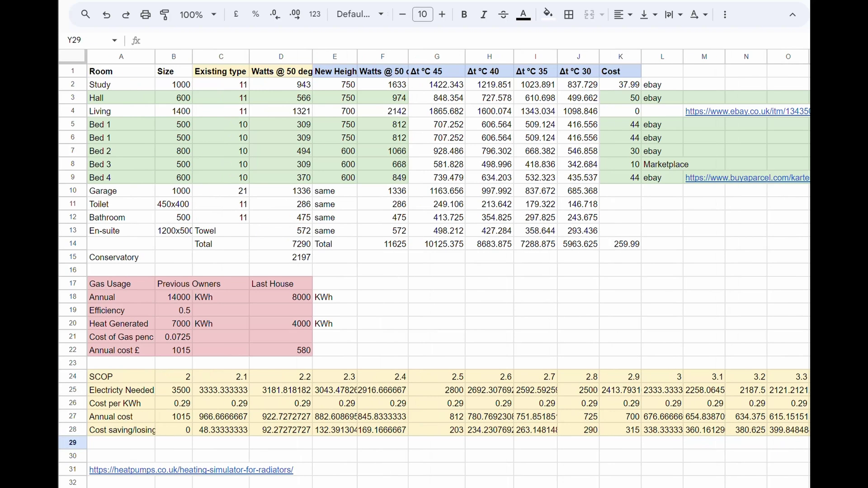
left_click(181, 313)
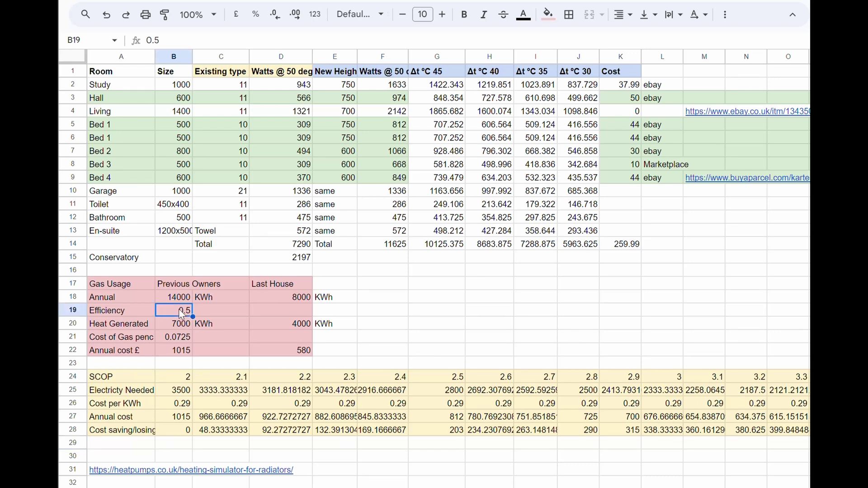
type("0.6")
left_click(392, 338)
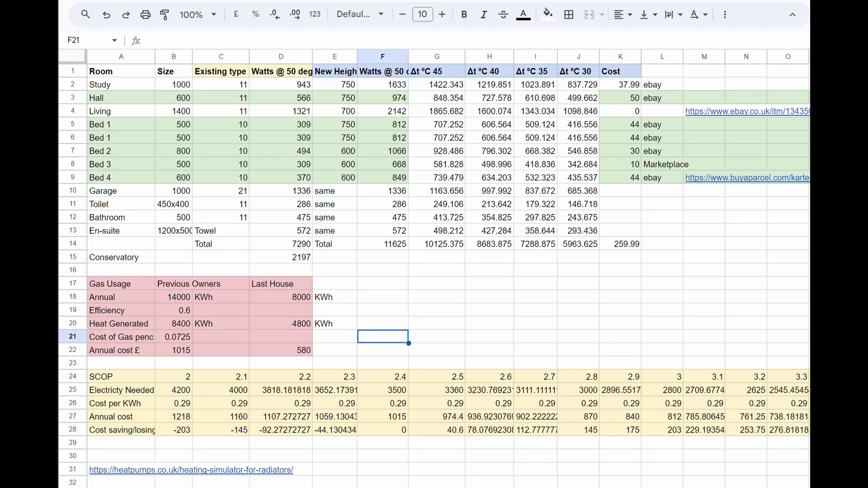
Open the daily energy log sheet and review the gas kWh and cost columns from 16 October to 8 November, including the cost formula
key("ctrl+shift+Page_Down")
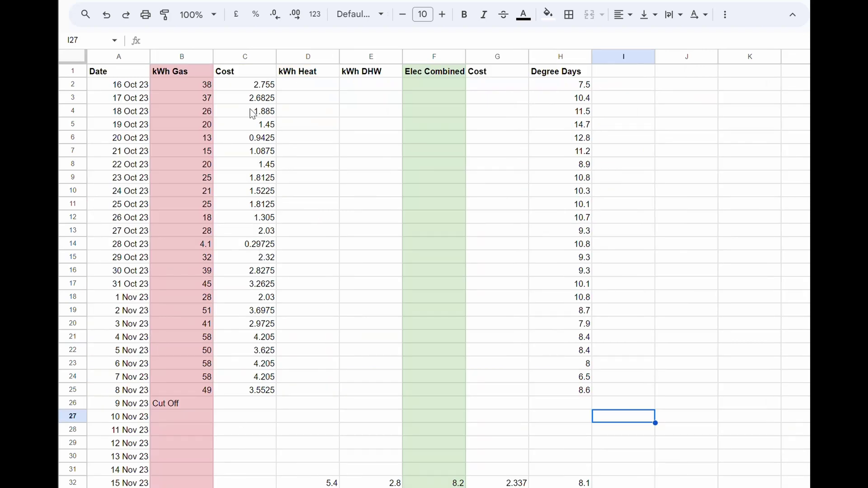
left_click(109, 88)
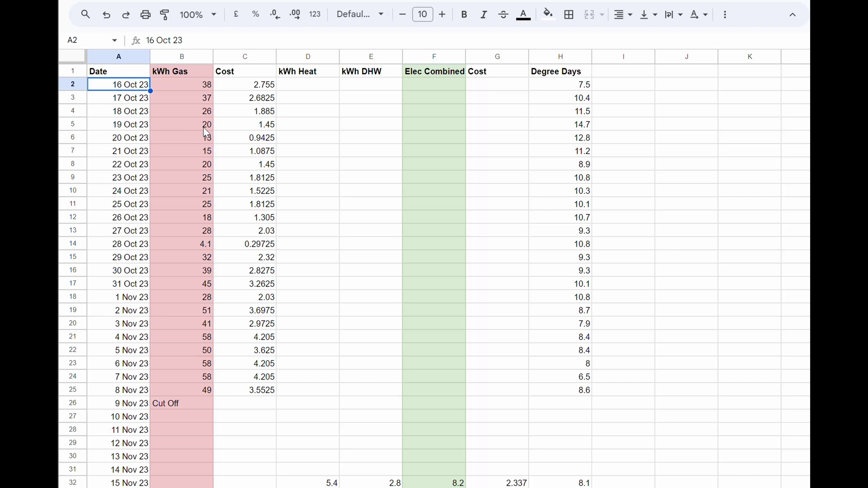
left_click(183, 84)
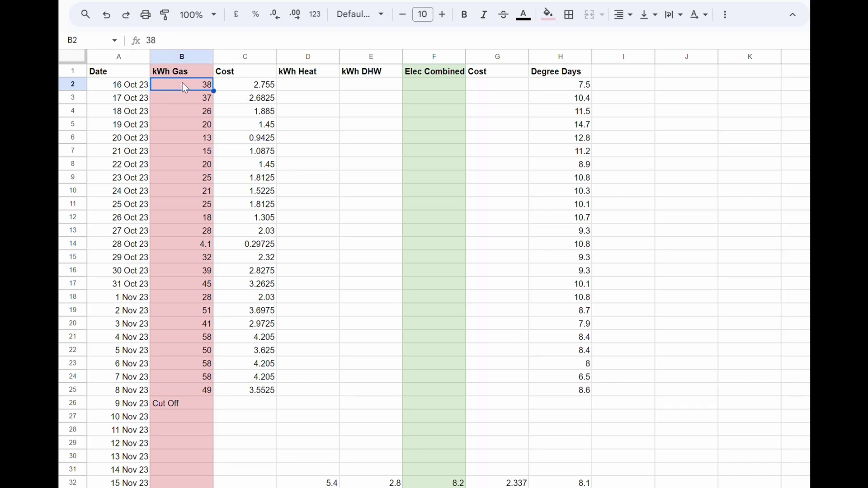
left_click(190, 391)
left_click_drag(185, 87, 189, 392)
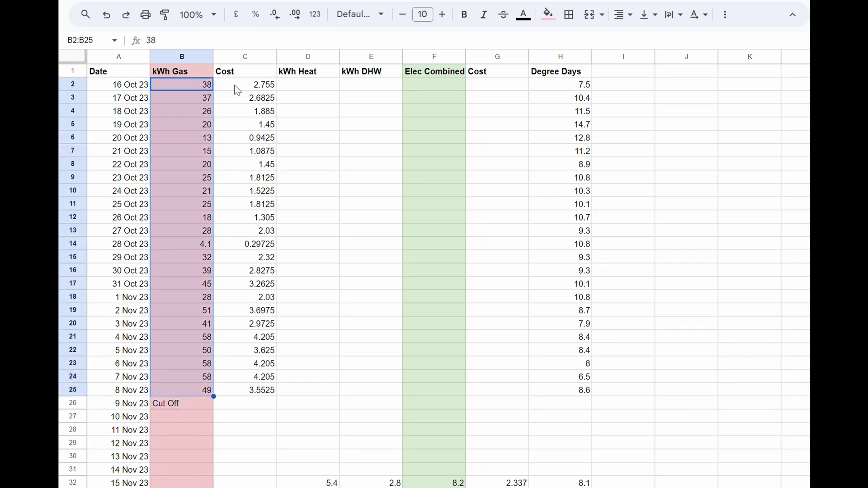
left_click_drag(237, 90, 235, 388)
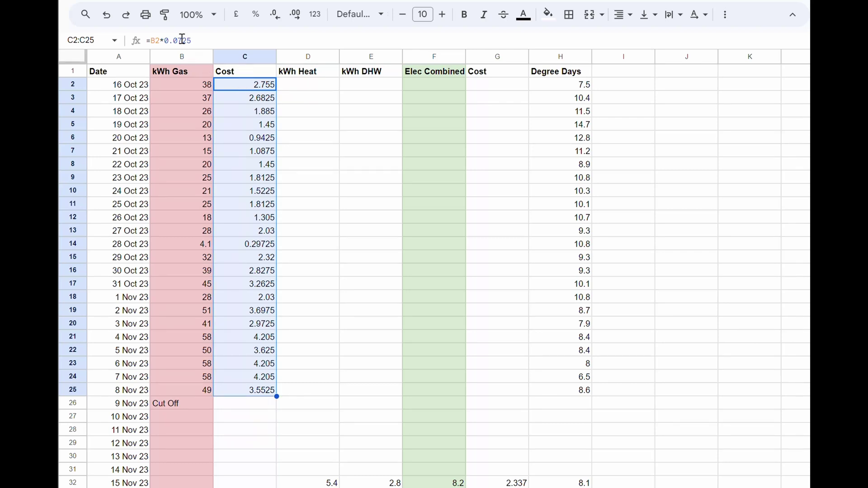
left_click(234, 91)
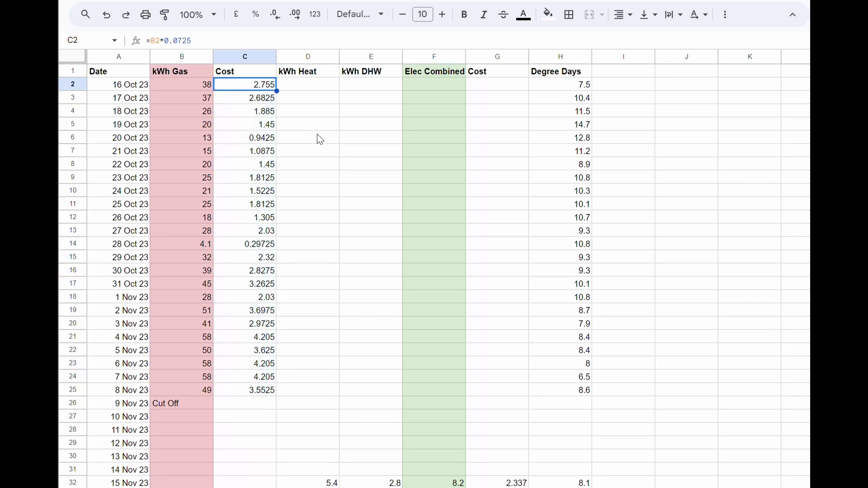
Review the Degree Days entries from 16 October to 8 November
left_click(560, 85)
left_click_drag(560, 86, 561, 391)
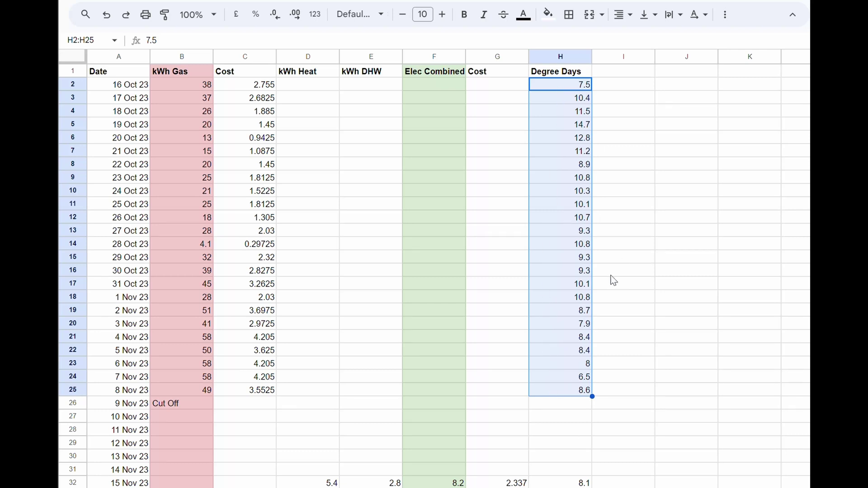
left_click(552, 231)
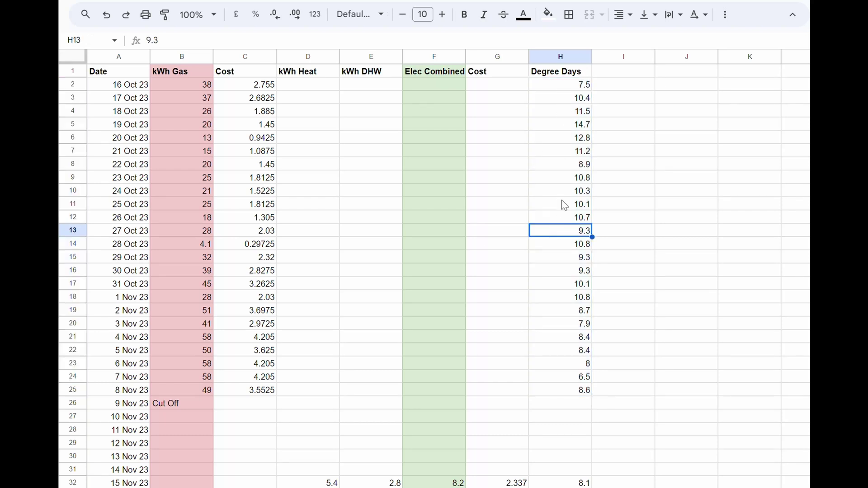
Review the days after the gas cut-off and the heat pump's heat, DHW, combined electricity and cost entries from 15 November
scroll(353, 379, "down", 2)
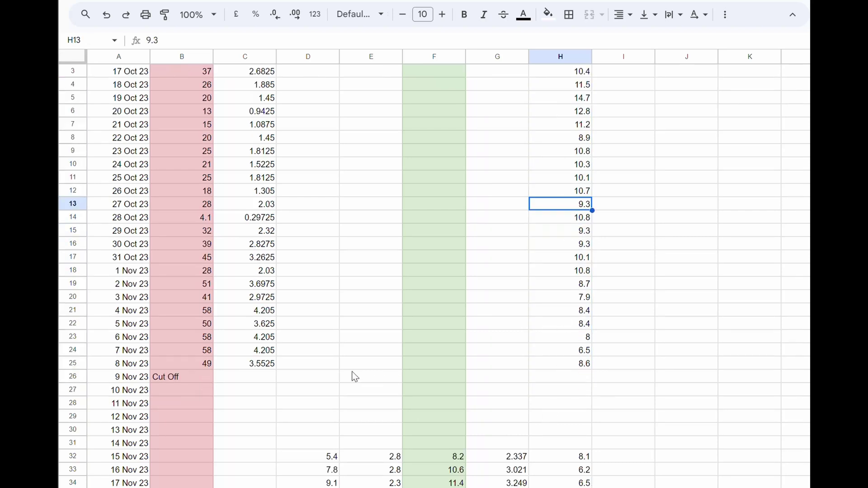
left_click_drag(253, 350, 322, 420)
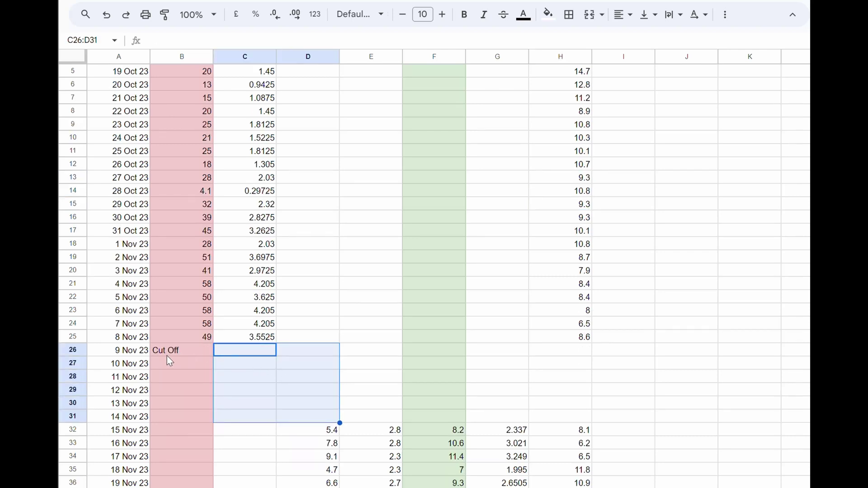
left_click(302, 433)
scroll(321, 391, "down", 1)
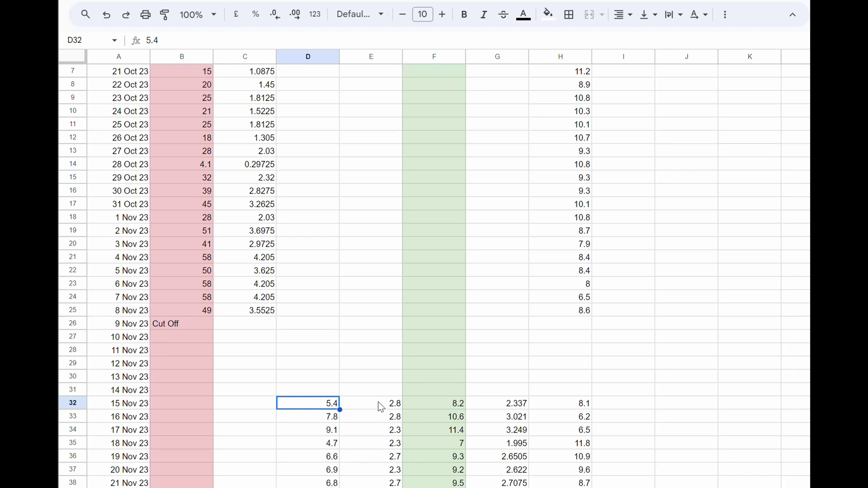
left_click_drag(318, 391, 316, 441)
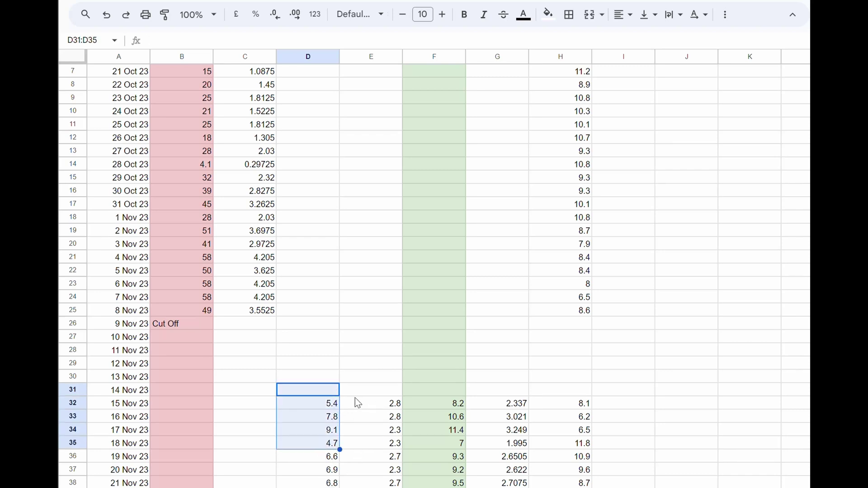
left_click_drag(359, 389, 364, 484)
left_click_drag(438, 391, 450, 485)
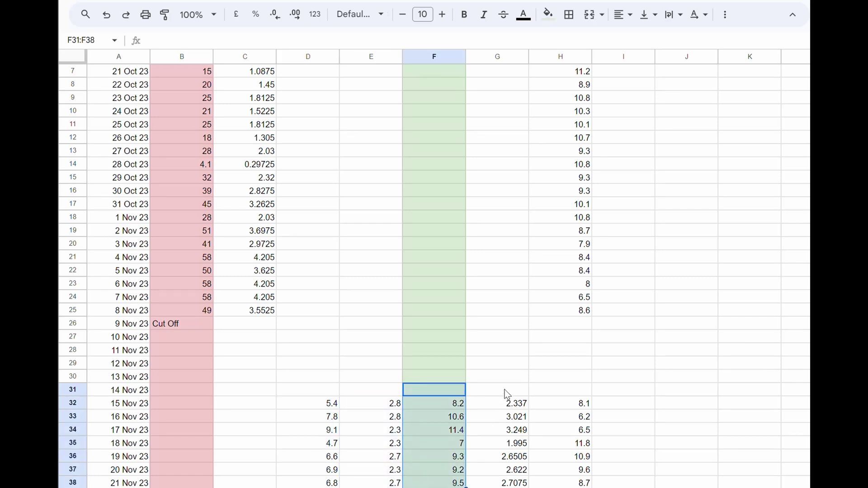
left_click_drag(505, 389, 501, 474)
scroll(504, 478, "up", 2)
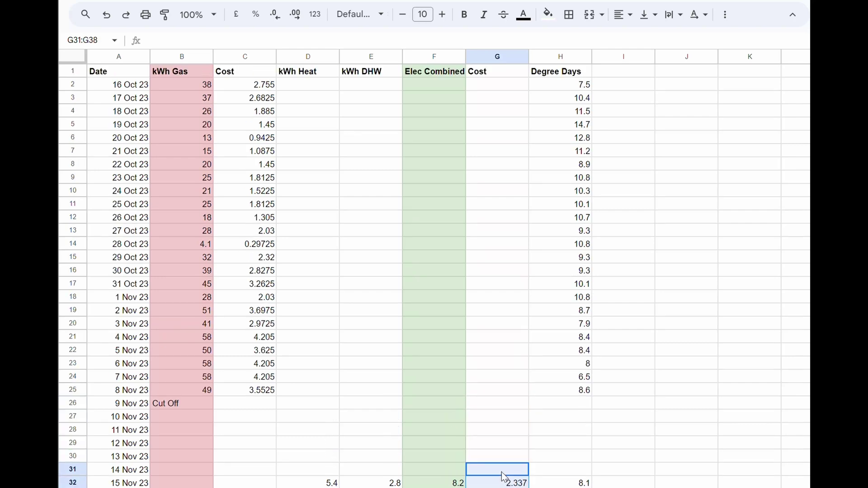
scroll(505, 478, "down", 2)
Check the formulas behind the combined electricity and cost entries for 20 November
left_click(451, 456)
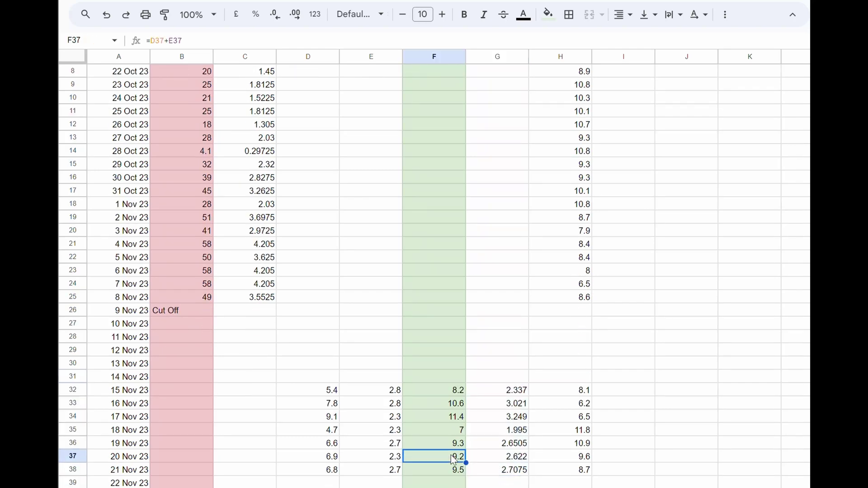
left_click(496, 458)
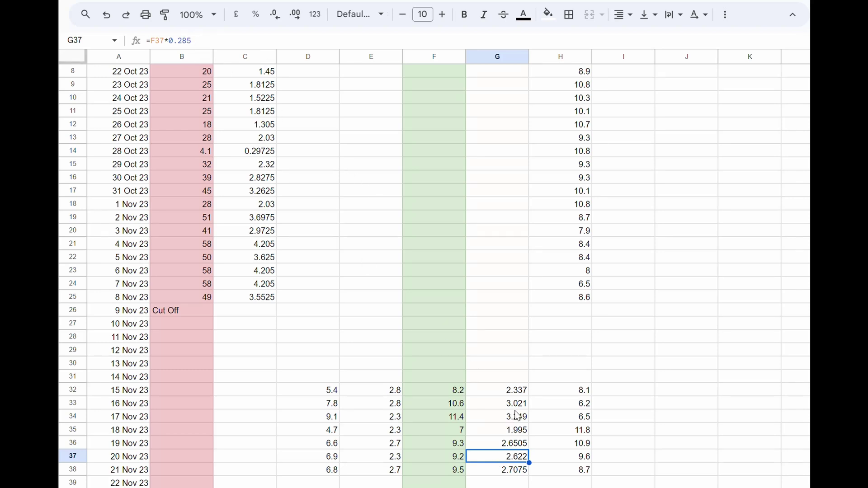
left_click(514, 380)
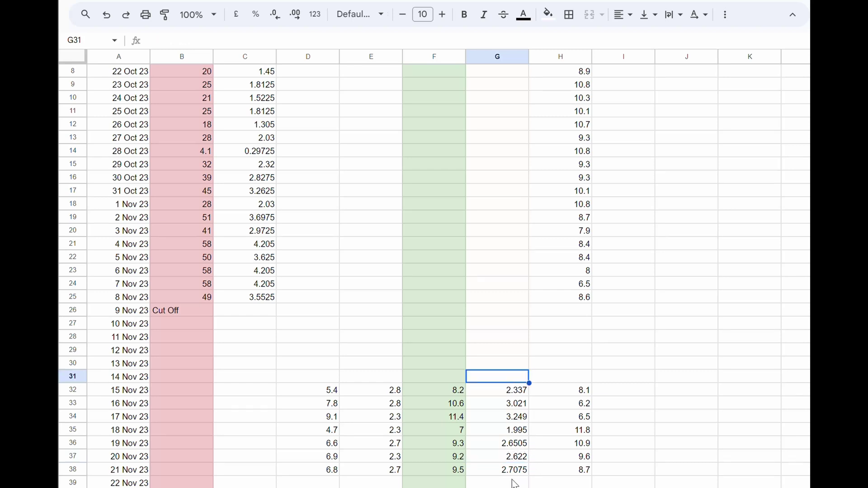
Compare the 21 November heat pump cost with the 2 November gas cost, the two days with 8.7 degree days
left_click(584, 421)
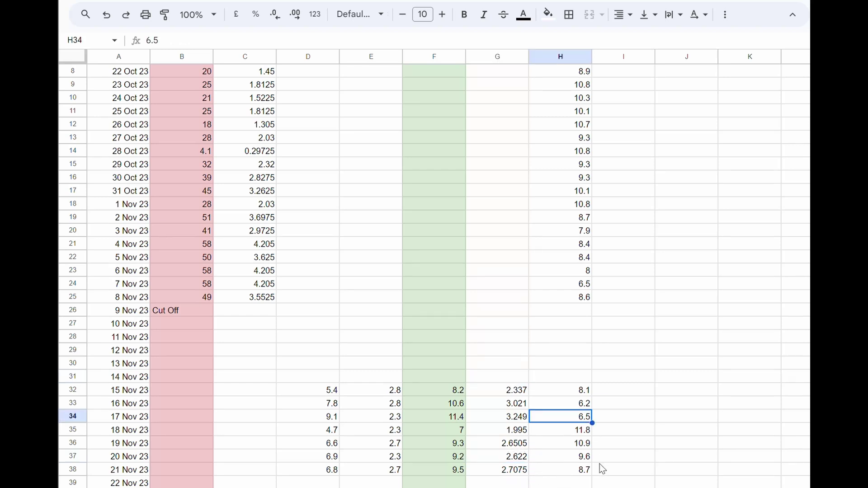
left_click(571, 471)
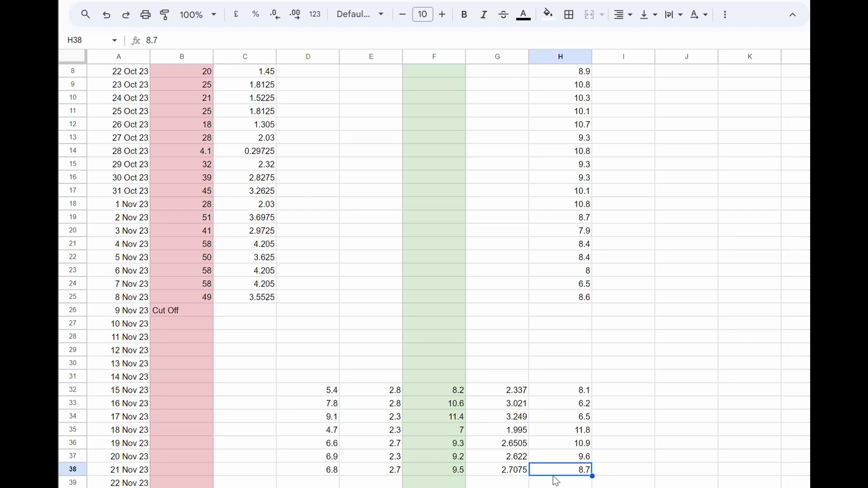
left_click(502, 472)
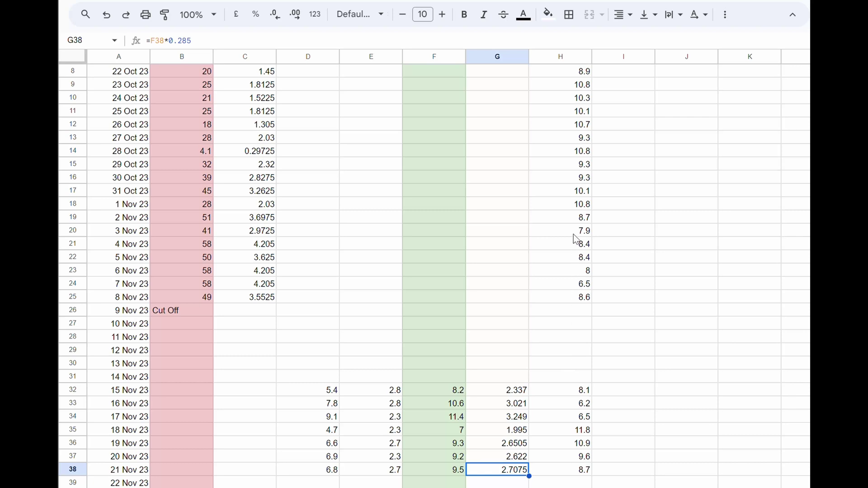
left_click(567, 221)
left_click_drag(563, 223, 239, 228)
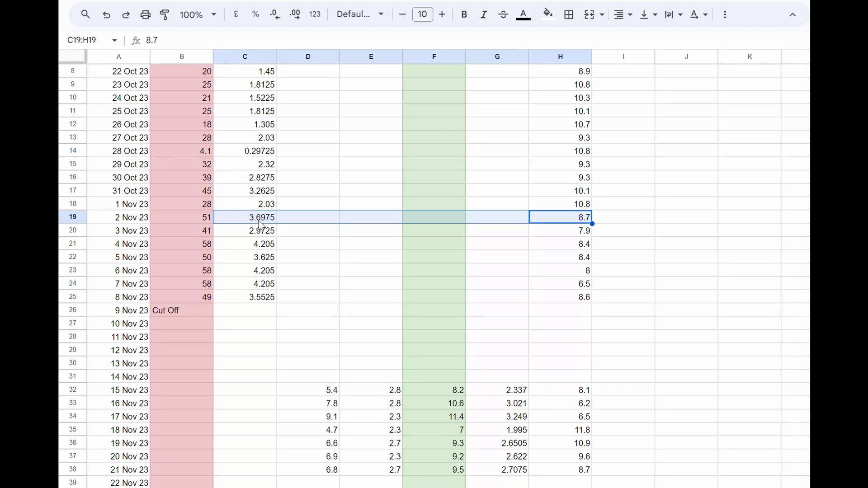
left_click(496, 474)
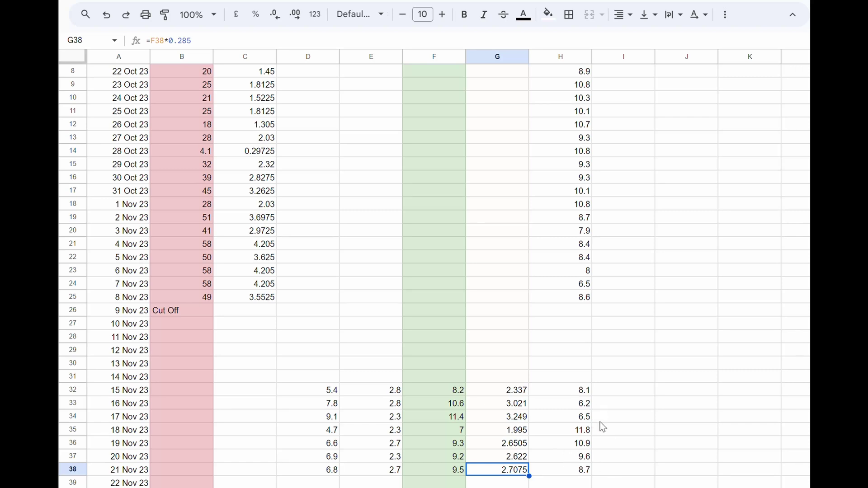
Compare the 7 November gas cost with the 17 November heat pump cost, the two days with 6.5 degree days
left_click(560, 403)
scroll(559, 307, "up", 2)
scroll(559, 307, "up", 1)
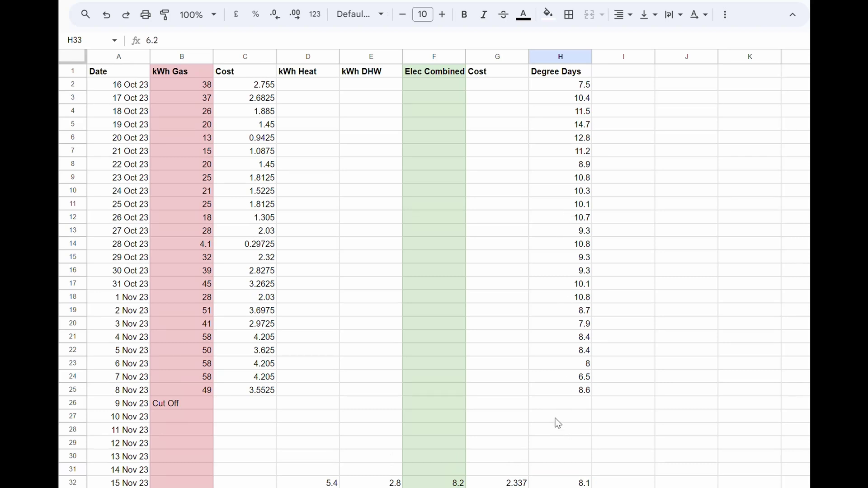
left_click(554, 377)
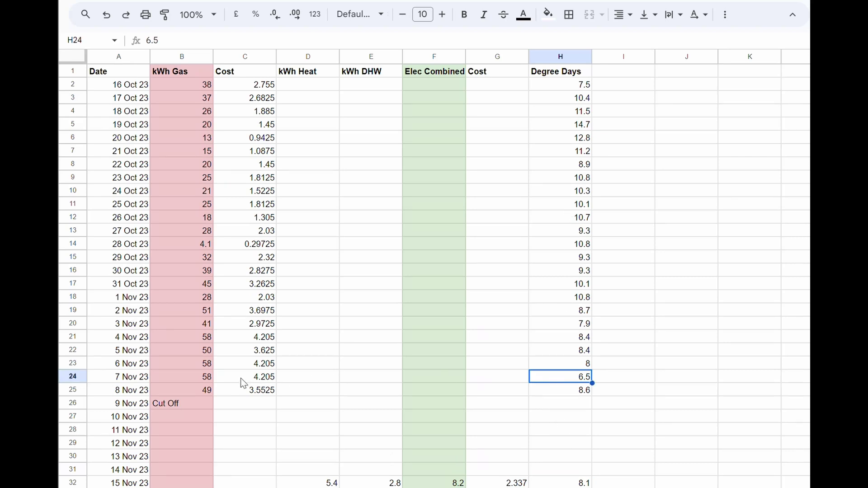
left_click(560, 487)
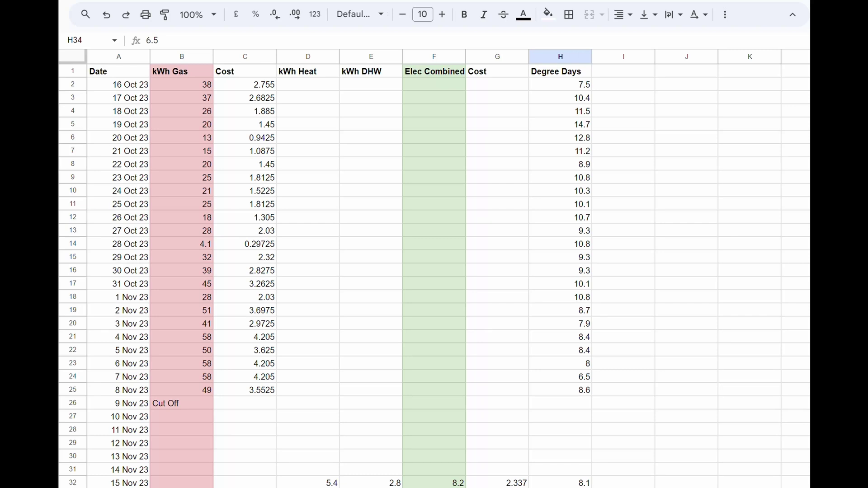
left_click(497, 487)
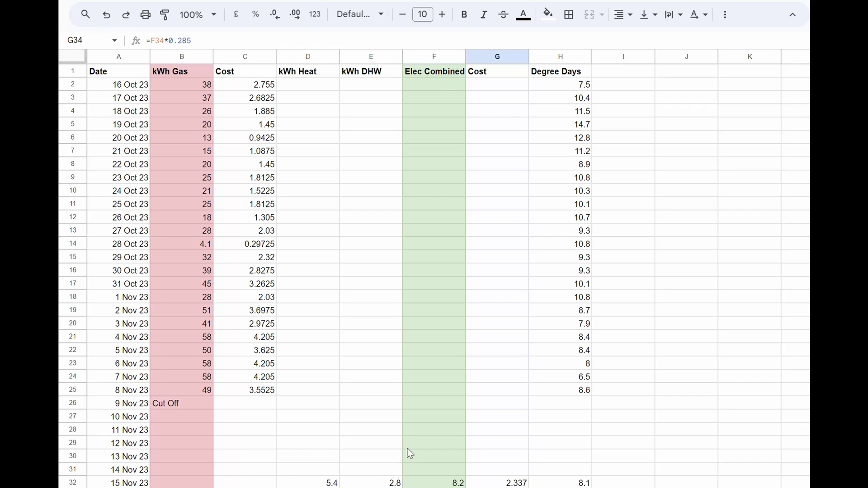
Look over the whole daily log, comparing the gas period in October and early November with the heat pump period from 15 November
left_click(337, 404)
scroll(388, 379, "down", 1)
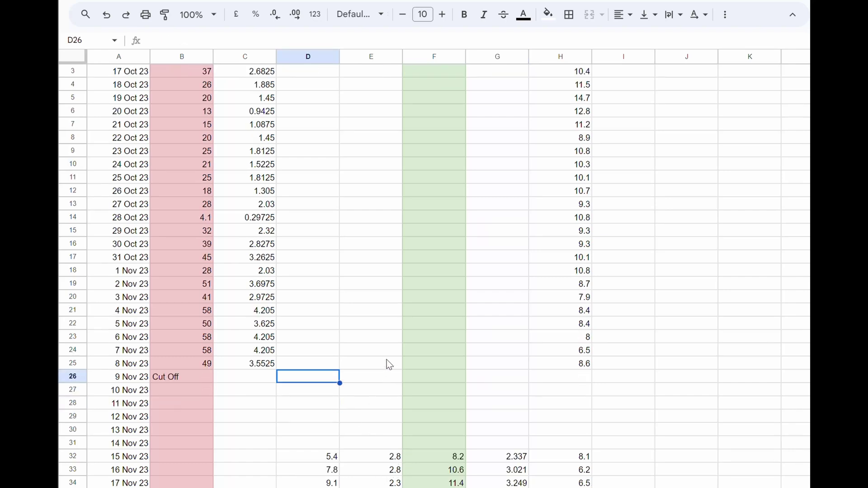
scroll(389, 364, "down", 2)
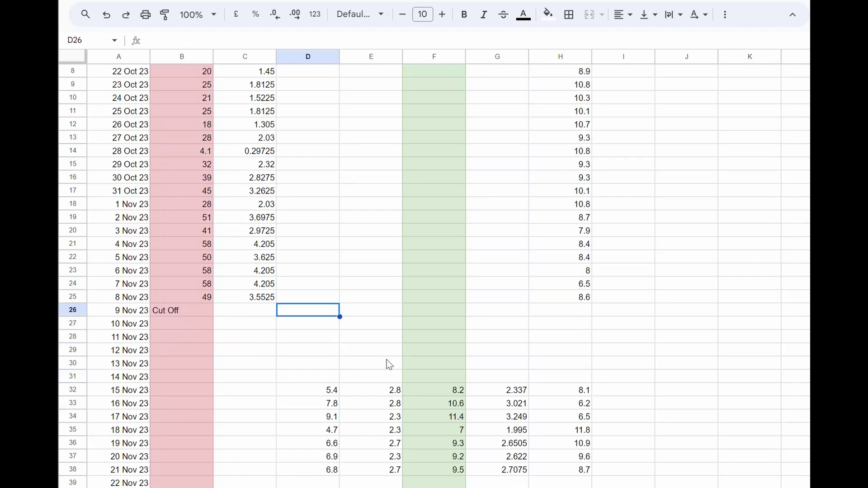
scroll(369, 368, "up", 3)
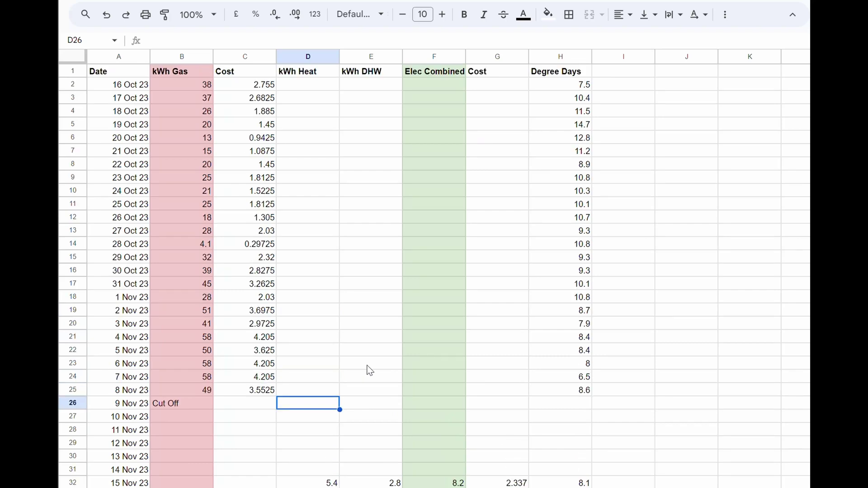
scroll(370, 370, "down", 2)
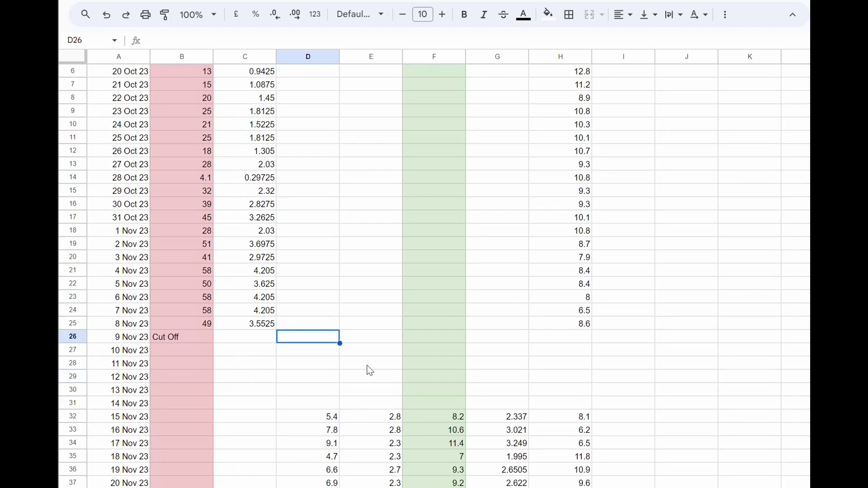
scroll(370, 371, "down", 1)
scroll(370, 371, "up", 3)
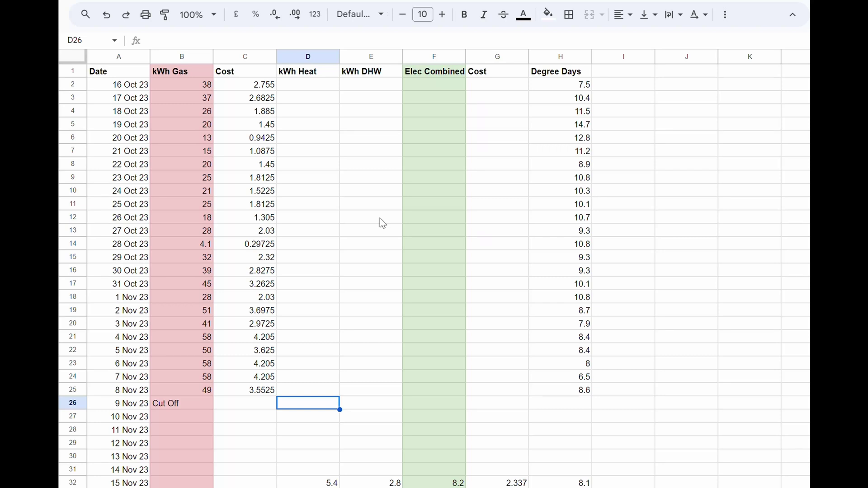
scroll(551, 391, "down", 3)
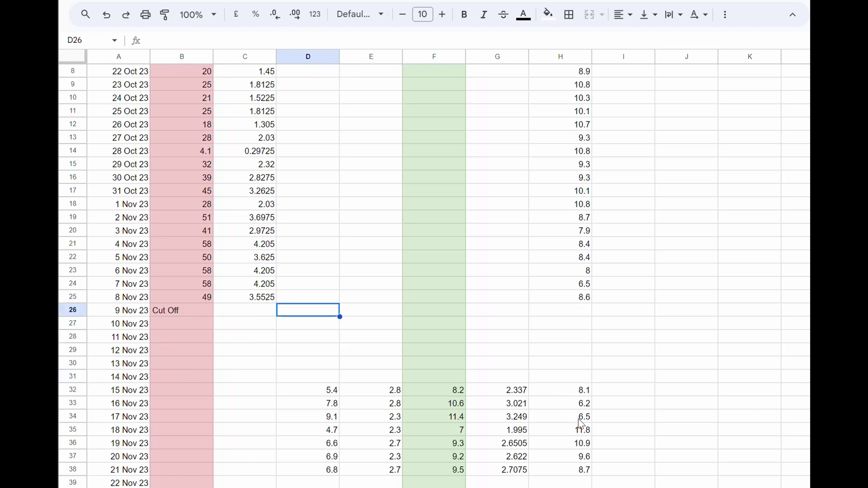
Examine the 16 and 17 November degree days and heat pump entries against the earlier gas entries
left_click(597, 405)
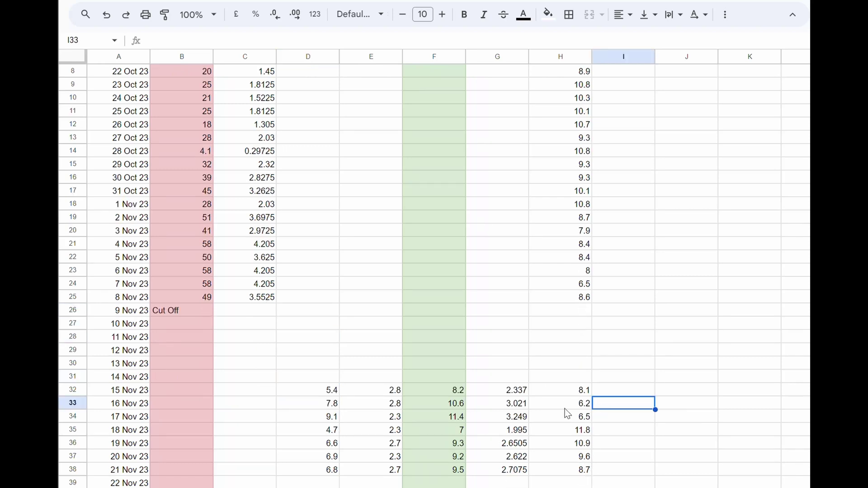
left_click(608, 417)
left_click(606, 405)
scroll(614, 398, "up", 3)
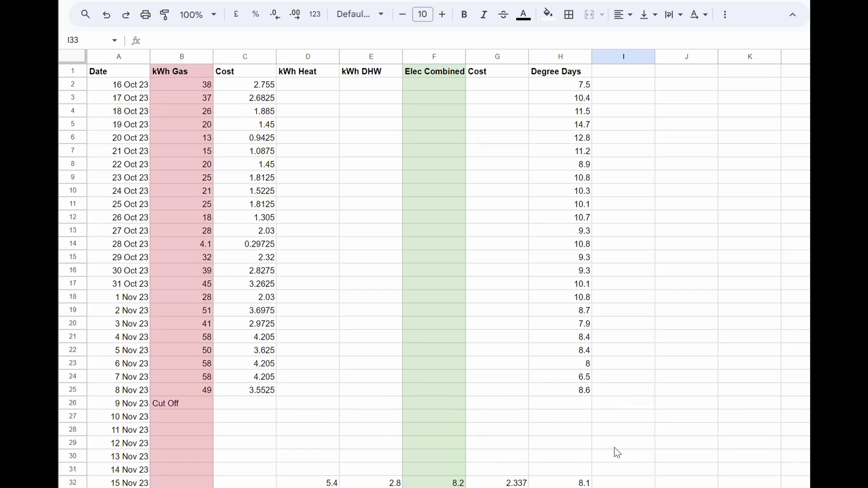
scroll(616, 447, "down", 4)
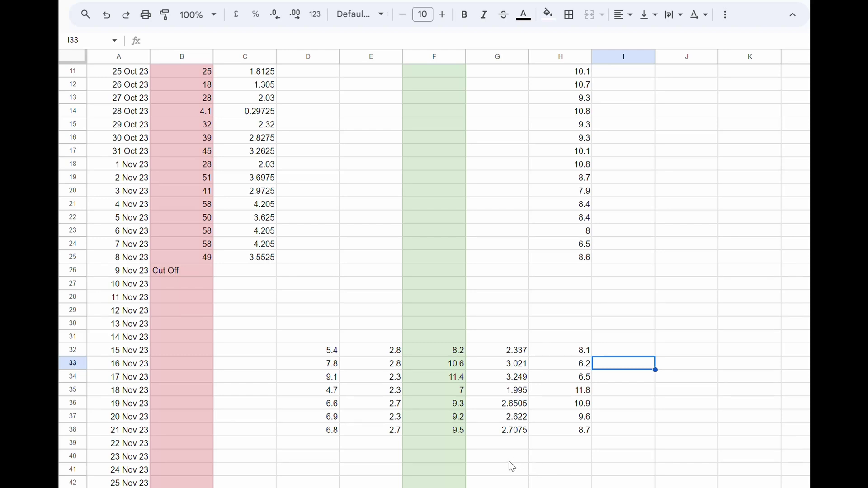
scroll(511, 466, "up", 1)
scroll(511, 466, "up", 1)
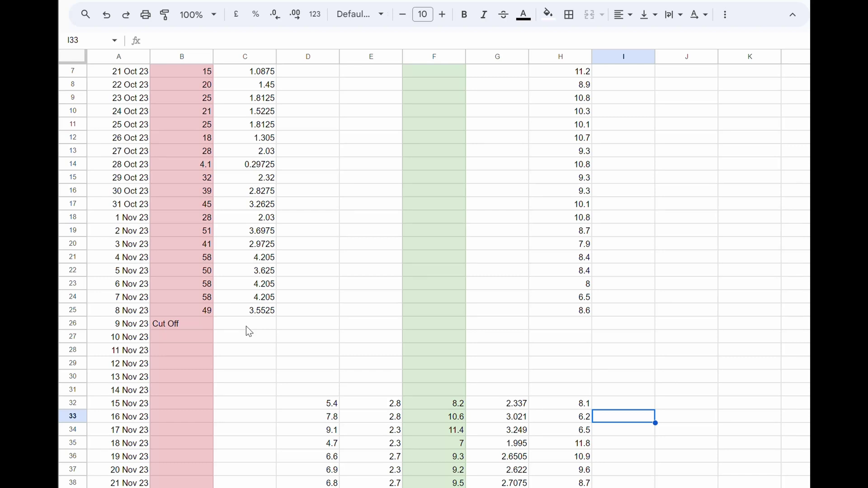
scroll(247, 327, "up", 2)
scroll(257, 420, "down", 2)
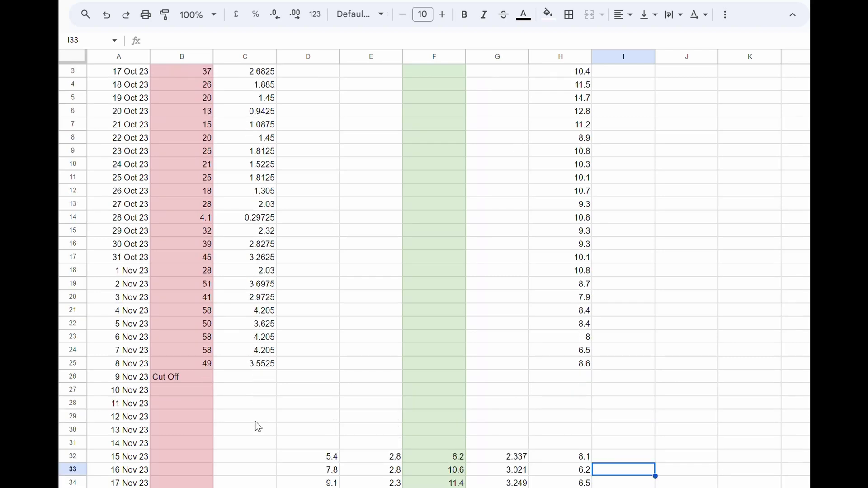
scroll(258, 426, "up", 2)
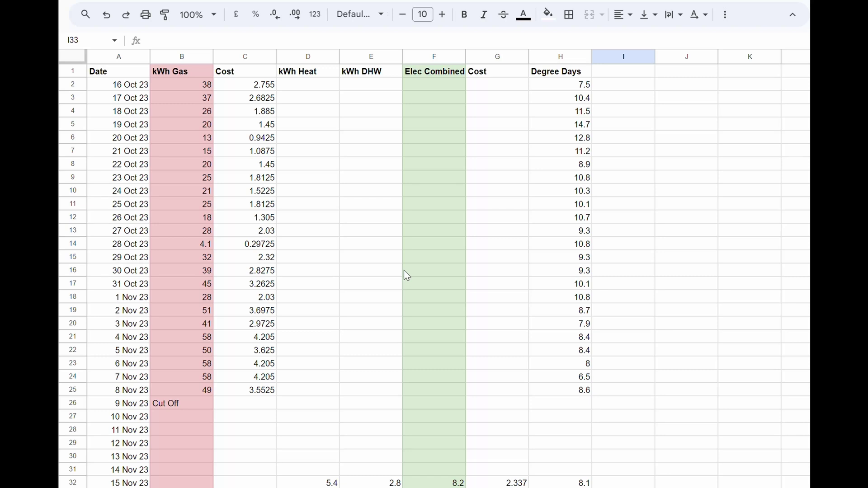
left_click(378, 254)
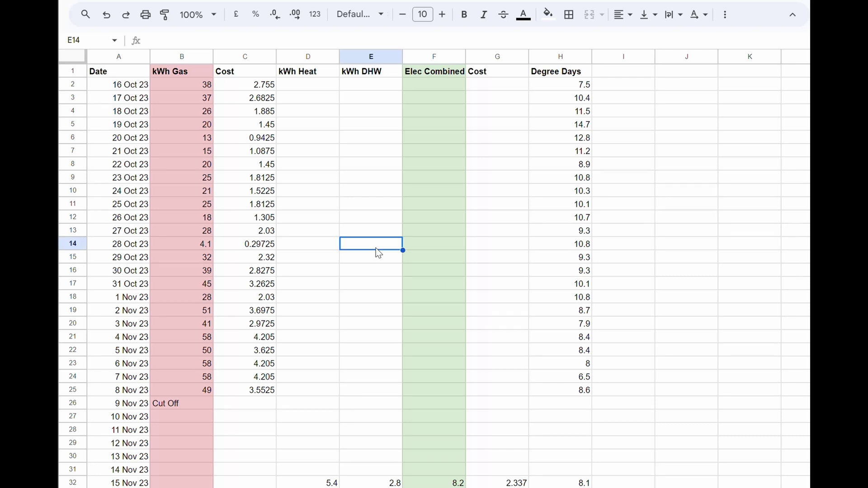